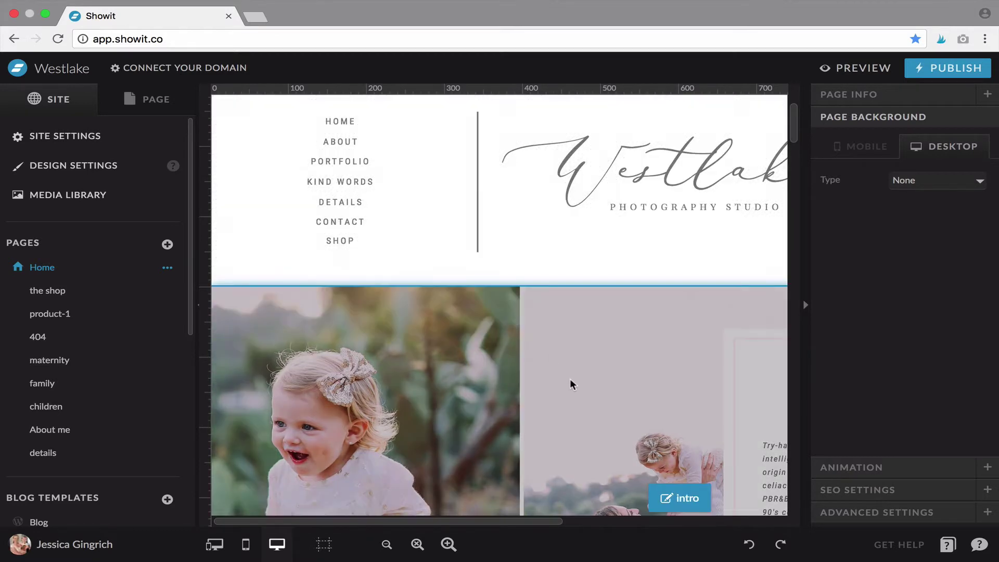
# Step: Peek at Home's sections, then scroll through the site's pages, blog templates and site canvases
pyautogui.moveTo(379, 237)
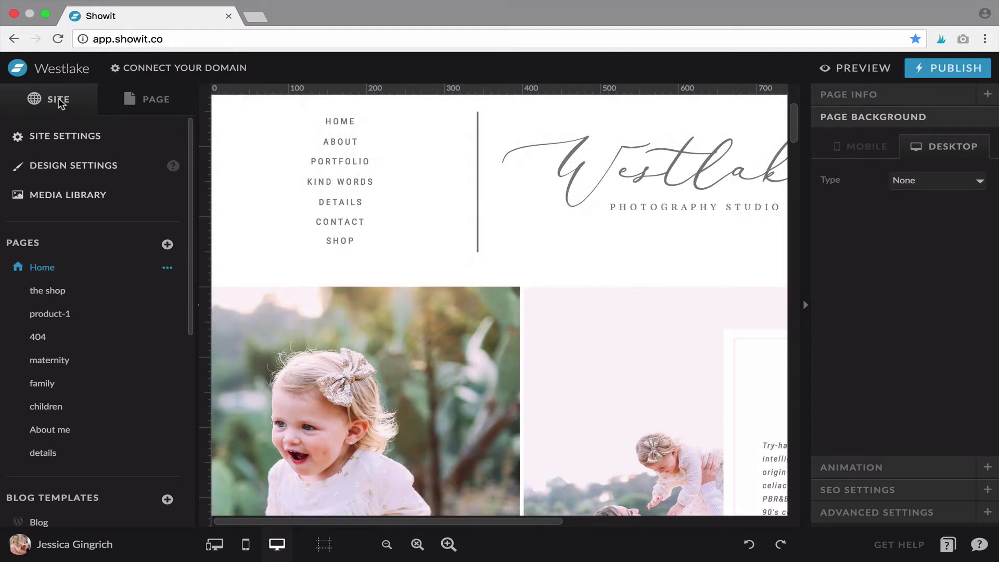
pyautogui.click(137, 102)
pyautogui.click(65, 104)
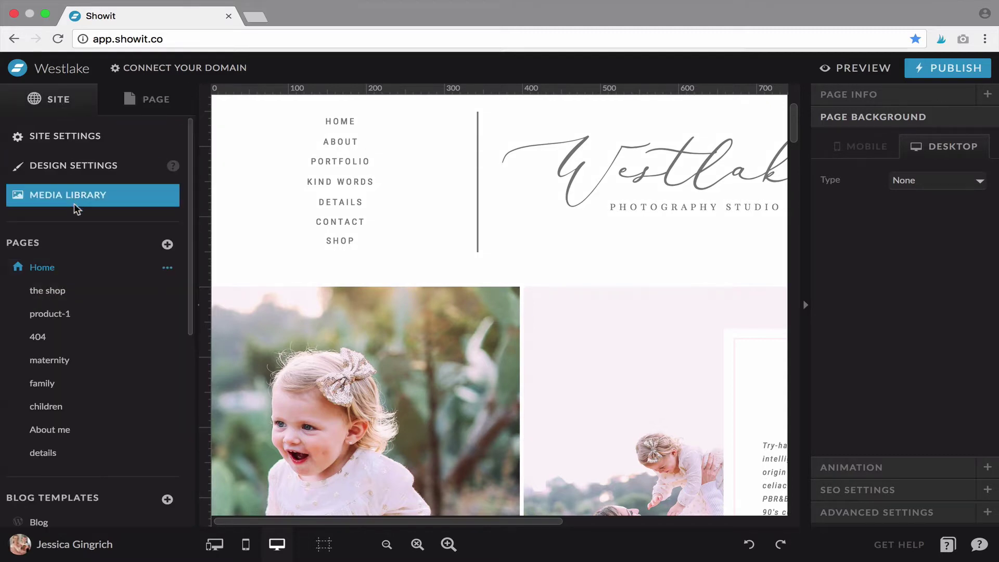
pyautogui.scroll(-5, 95, 285)
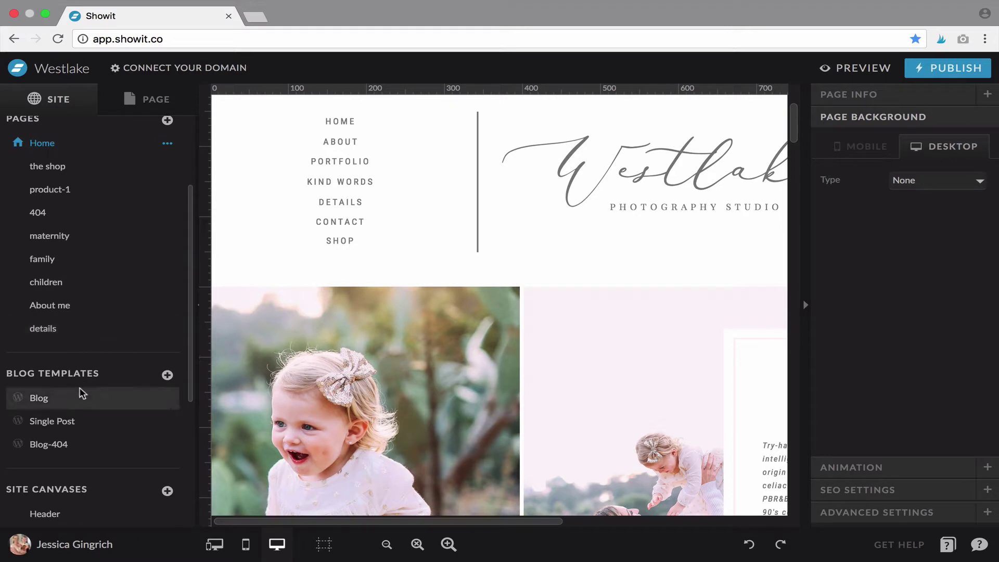
pyautogui.scroll(-3, 81, 394)
pyautogui.scroll(8, 78, 393)
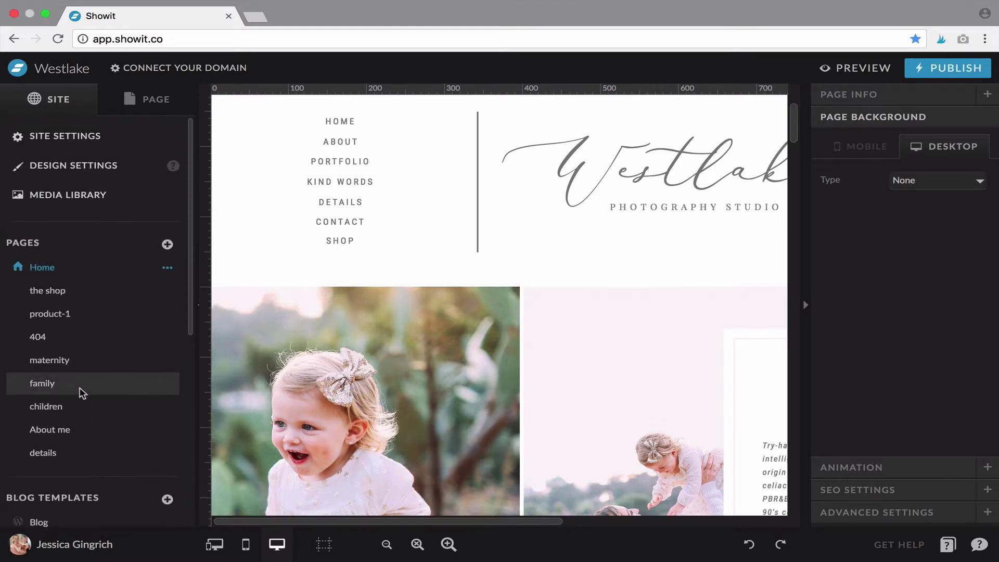
# Step: Select the Header row in Home's layer list to show the shared Header canvas, stacking order 1
pyautogui.click(155, 102)
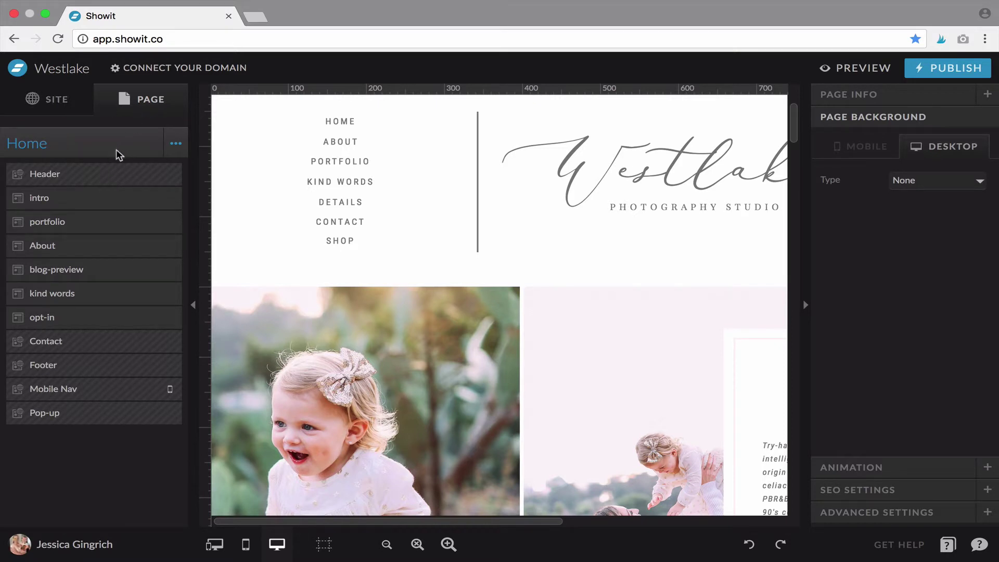
pyautogui.click(57, 100)
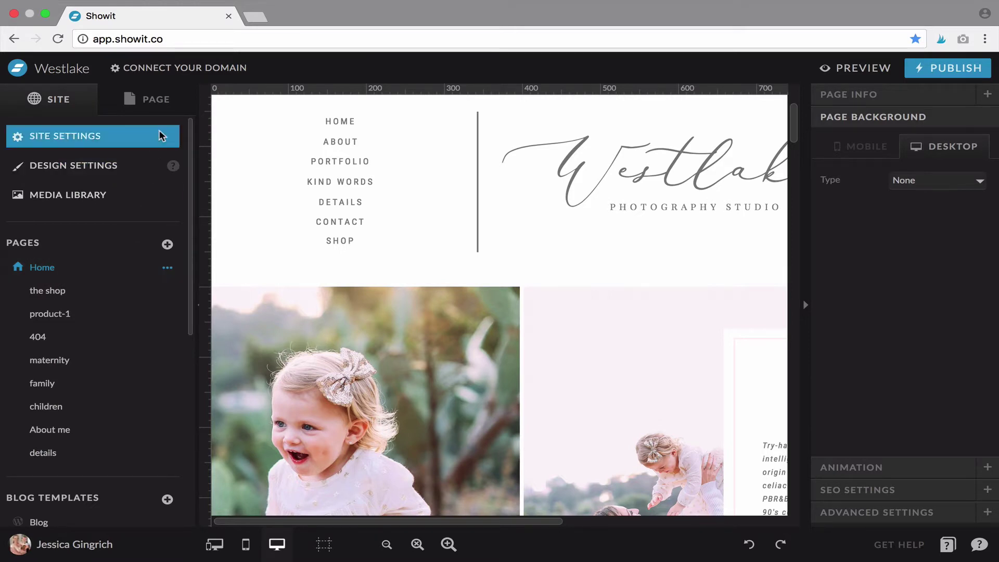
pyautogui.click(153, 100)
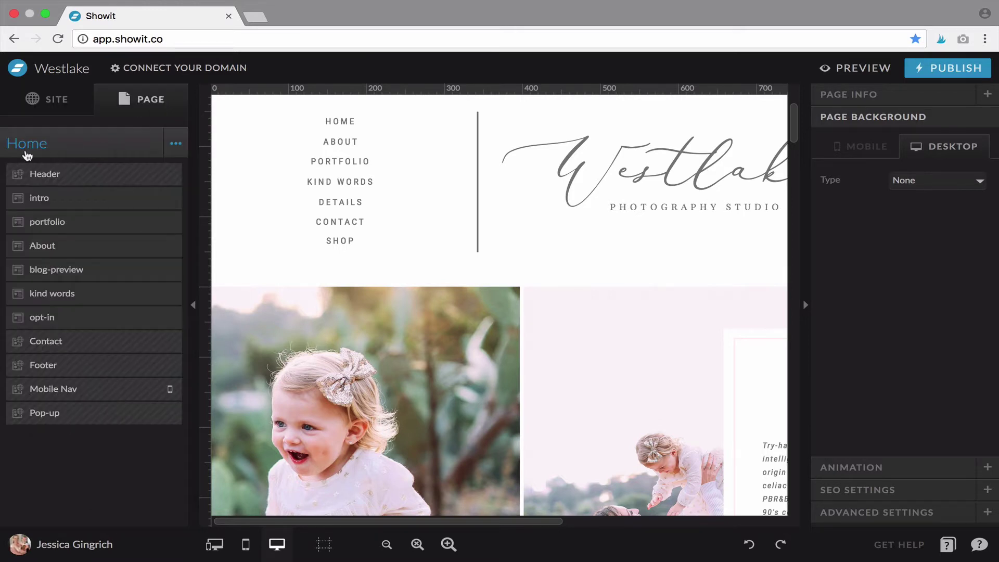
pyautogui.click(99, 181)
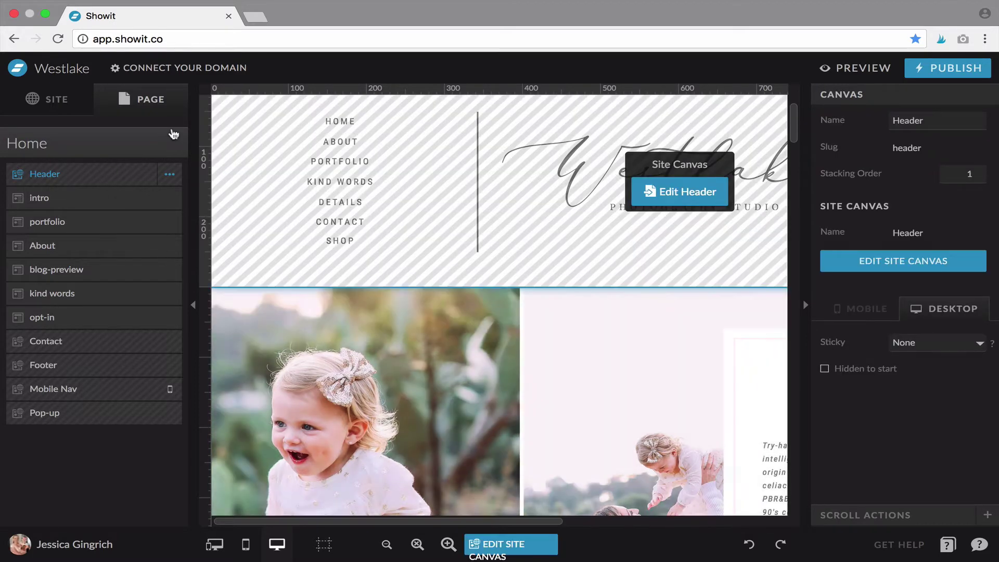
# Step: Scroll the canvas to inspect the striped Header with its navigation links and Westlake logo
pyautogui.scroll(-3, 370, 186)
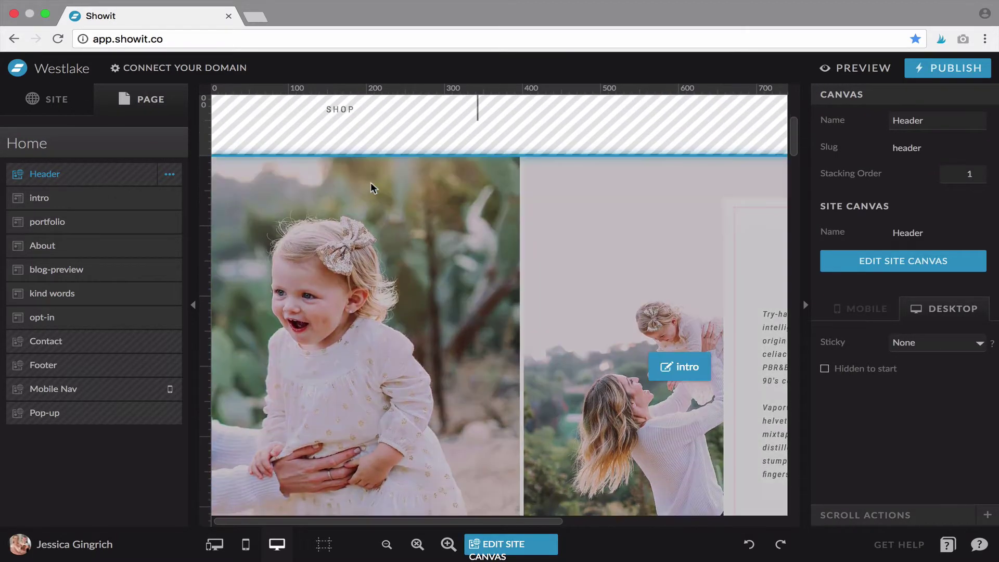
pyautogui.scroll(5, 371, 186)
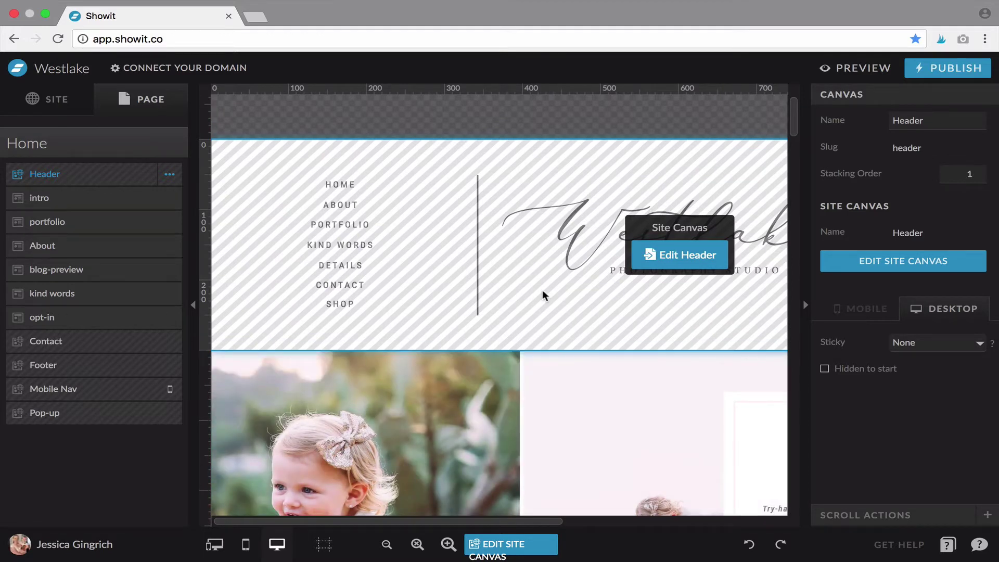
pyautogui.scroll(-1, 542, 294)
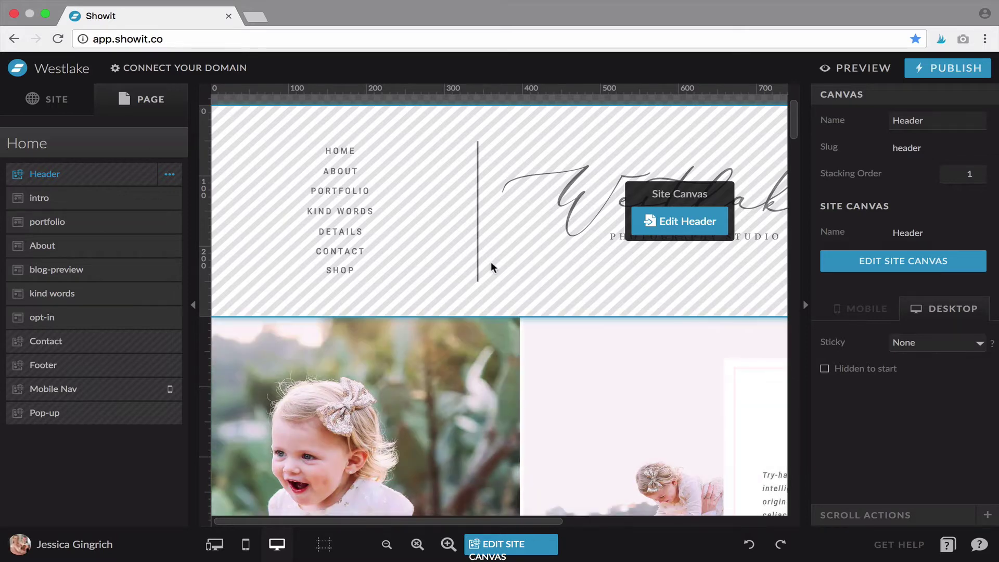
pyautogui.scroll(-2, 519, 220)
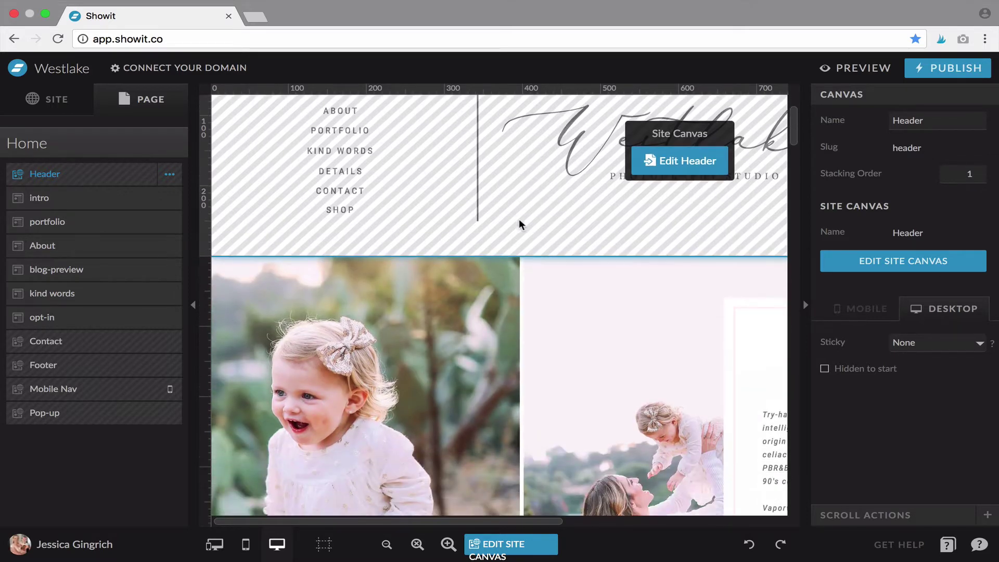
pyautogui.scroll(3, 520, 220)
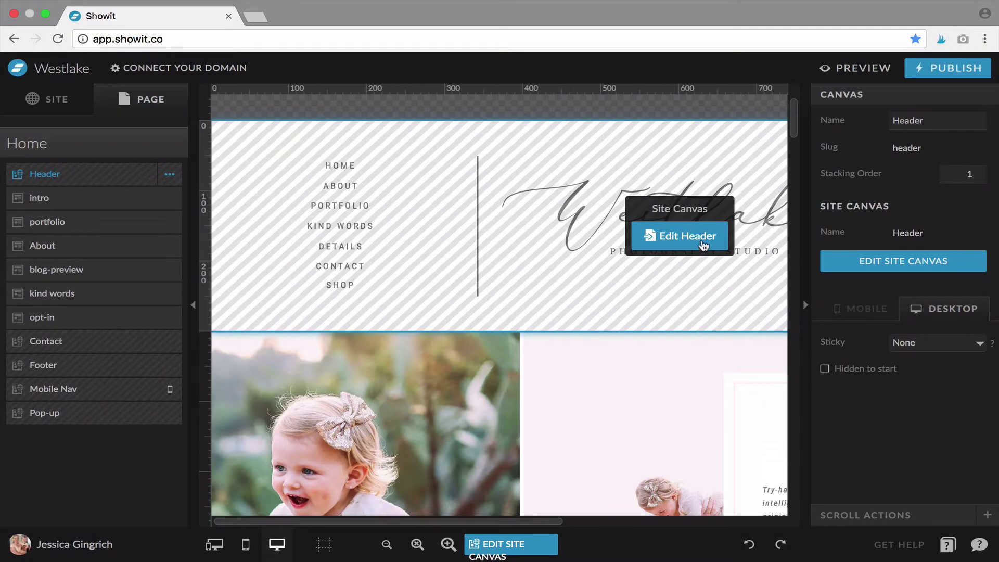
# Step: Open the Header site canvas for editing, then go to the site Pages list and open the shop page
pyautogui.click(699, 238)
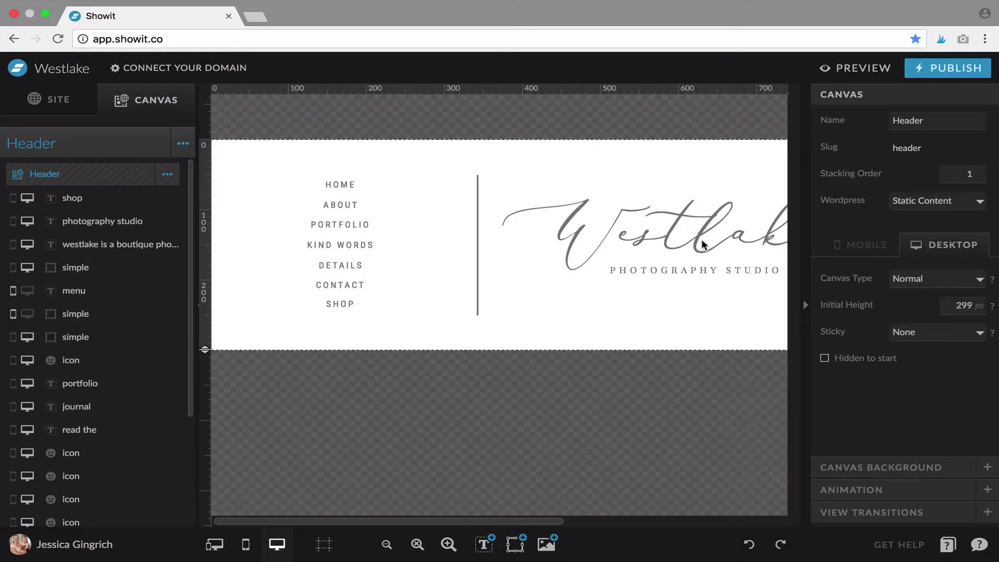
pyautogui.hscroll(5, 701, 244)
pyautogui.hscroll(-5, 702, 244)
pyautogui.click(71, 104)
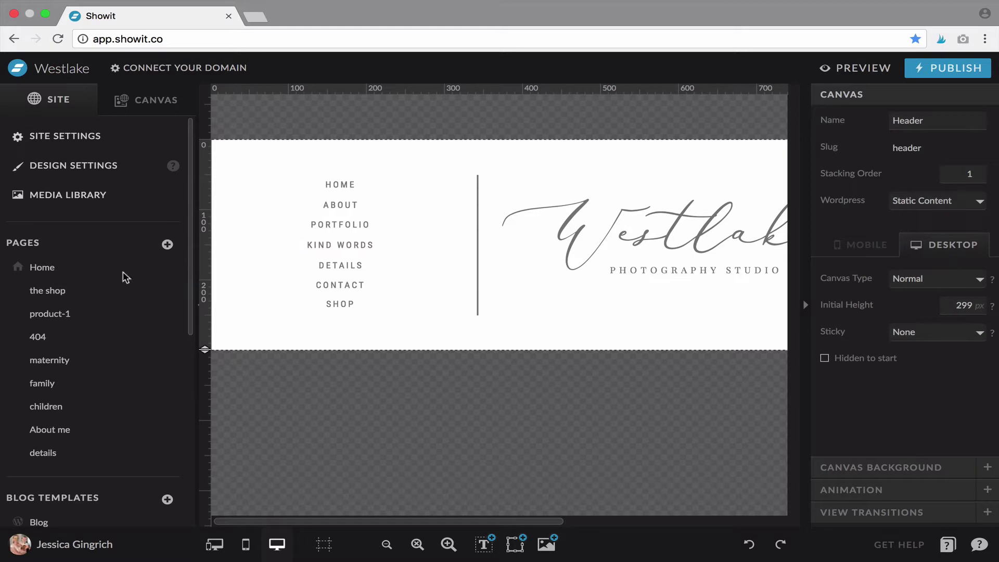
pyautogui.click(67, 295)
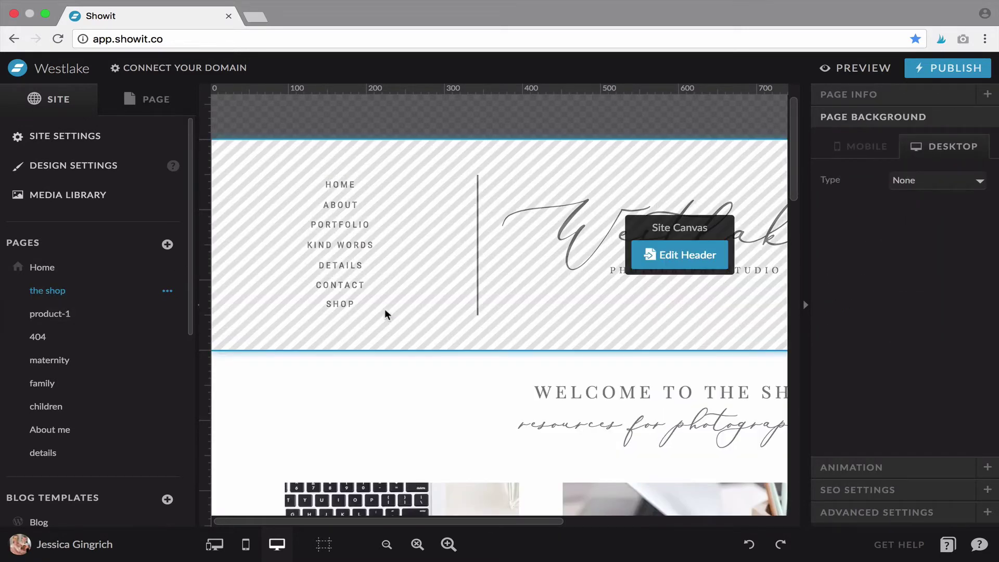
# Step: Browse the product-1, 404 and shop pages, then return to Home and scroll to the WHO WE ARE intro
pyautogui.click(99, 322)
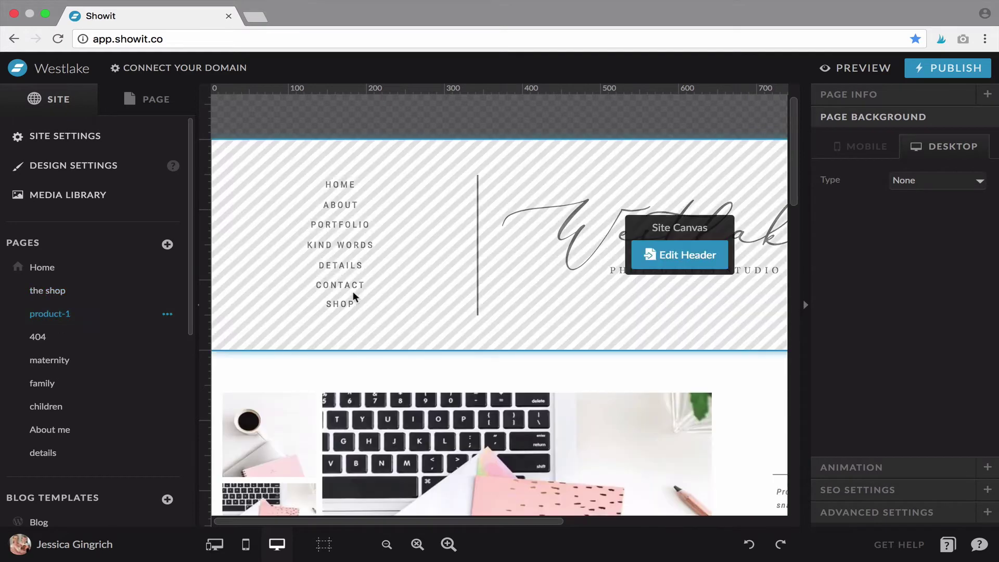
pyautogui.click(61, 335)
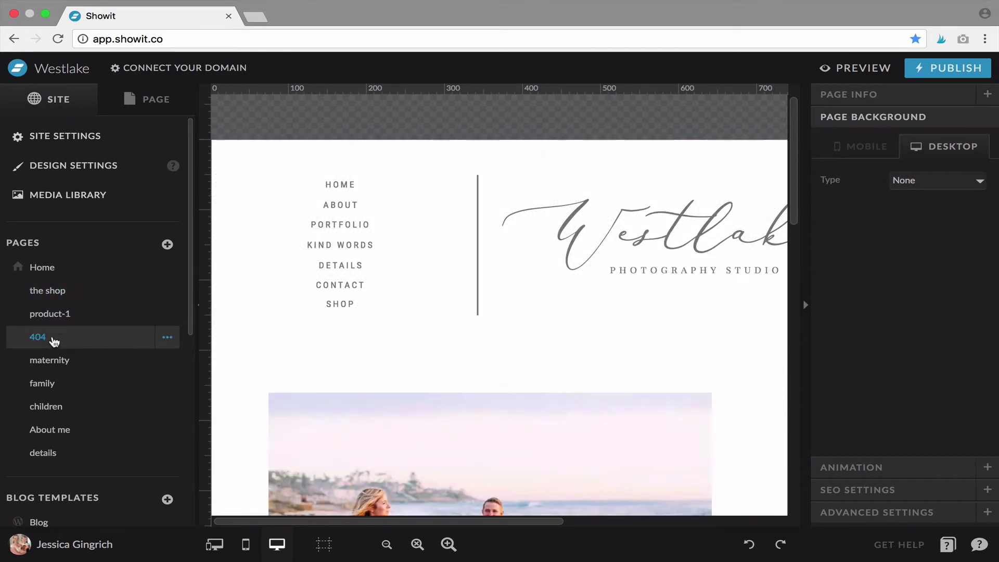
pyautogui.click(66, 295)
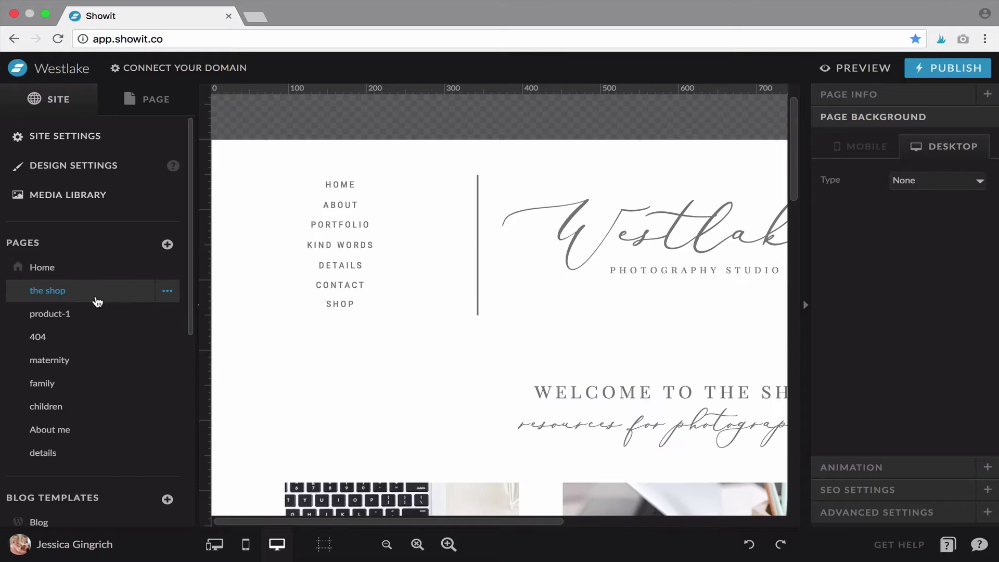
pyautogui.click(81, 268)
pyautogui.scroll(-6, 357, 311)
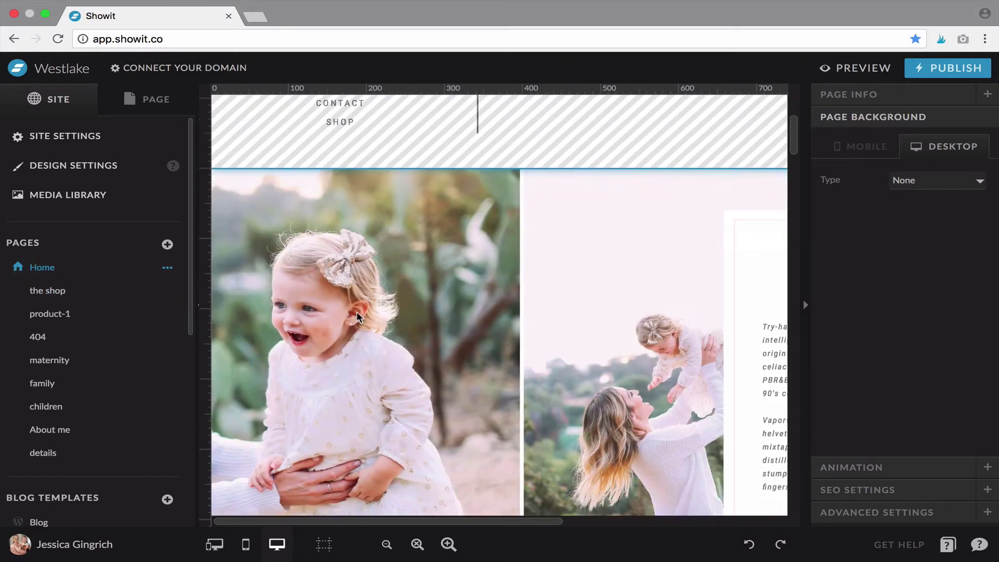
pyautogui.hscroll(5, 551, 361)
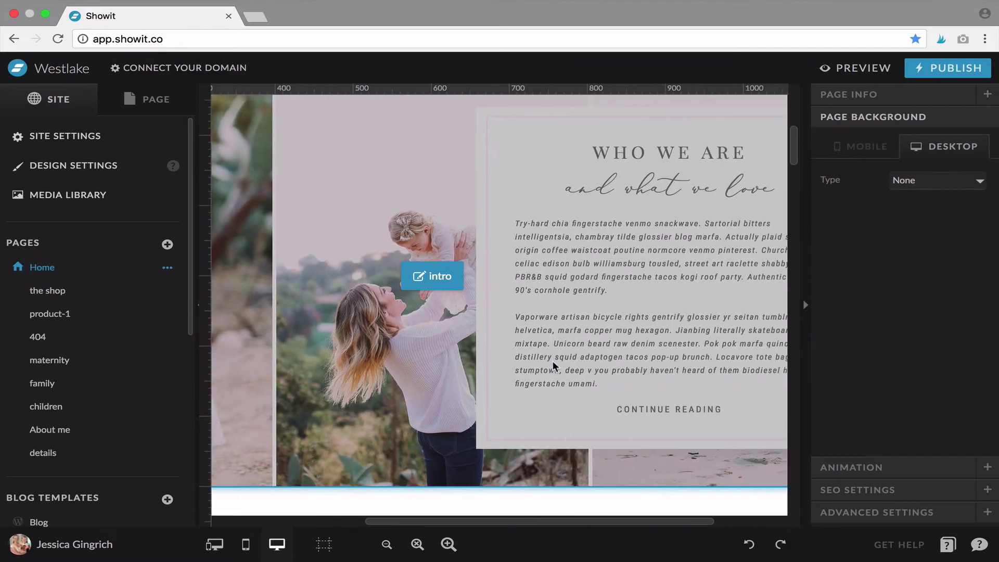
pyautogui.click(553, 361)
pyautogui.click(553, 361)
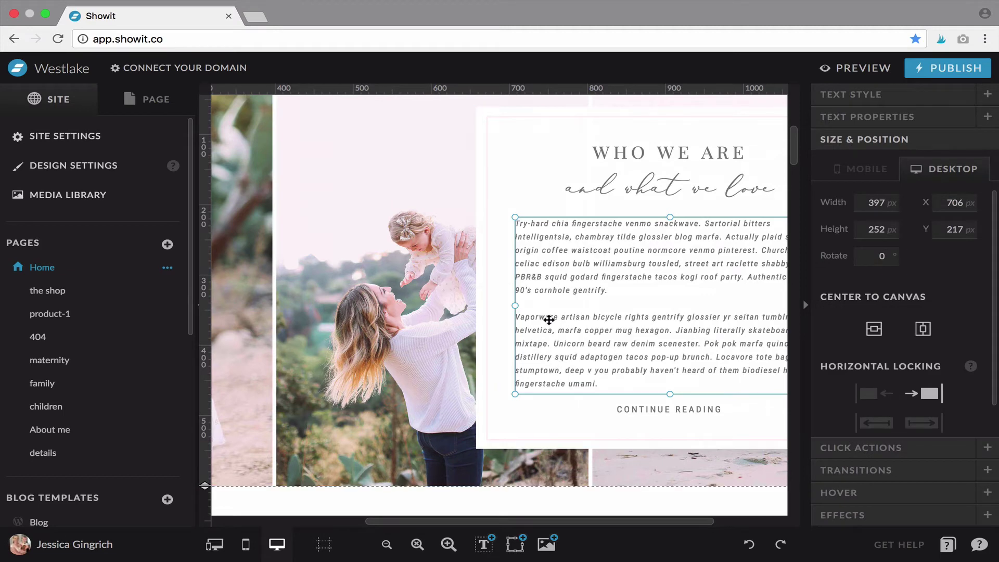
pyautogui.scroll(-2, 495, 301)
pyautogui.hscroll(-5, 496, 301)
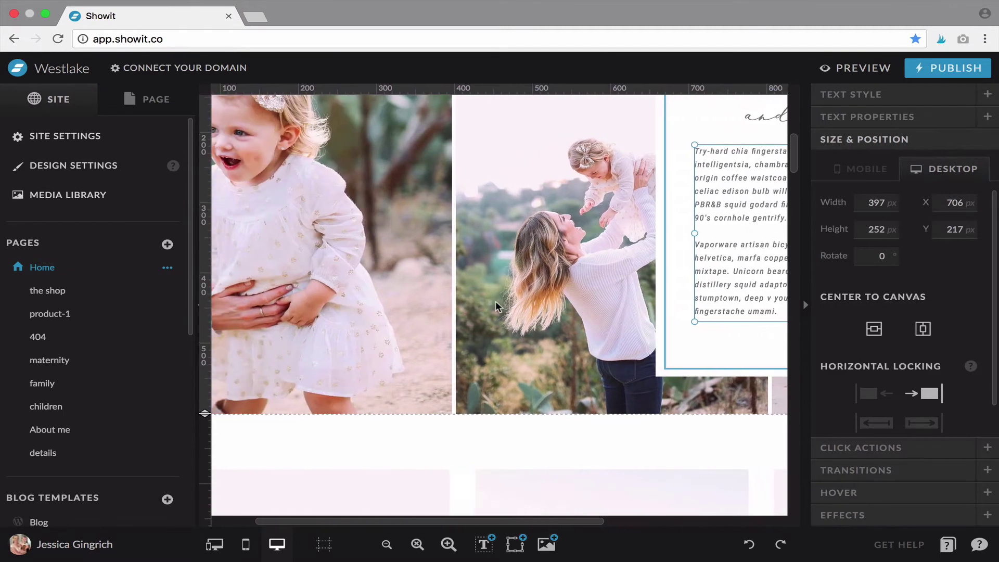
pyautogui.scroll(3, 495, 301)
pyautogui.scroll(3, 496, 303)
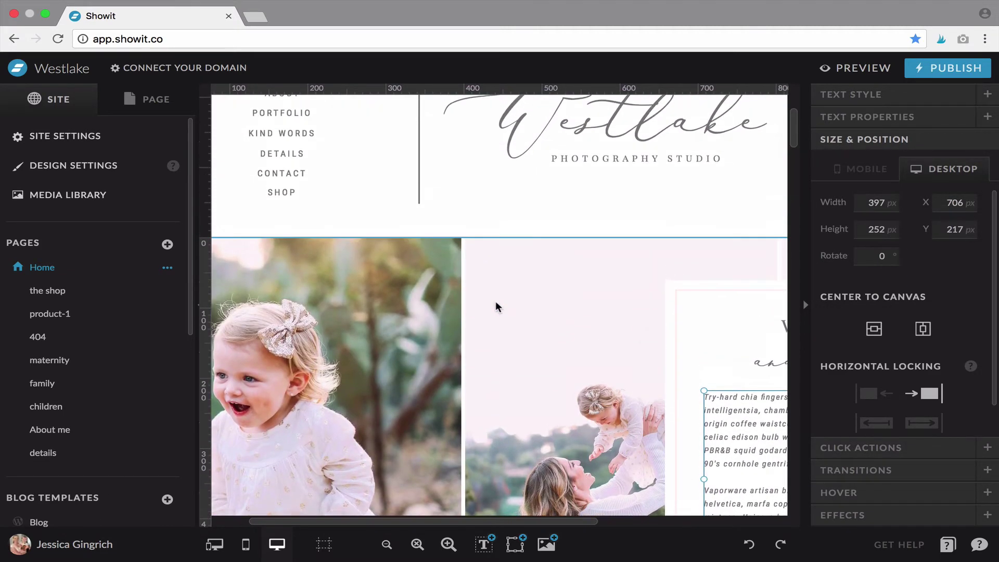
pyautogui.scroll(2, 492, 298)
pyautogui.scroll(-10, 492, 298)
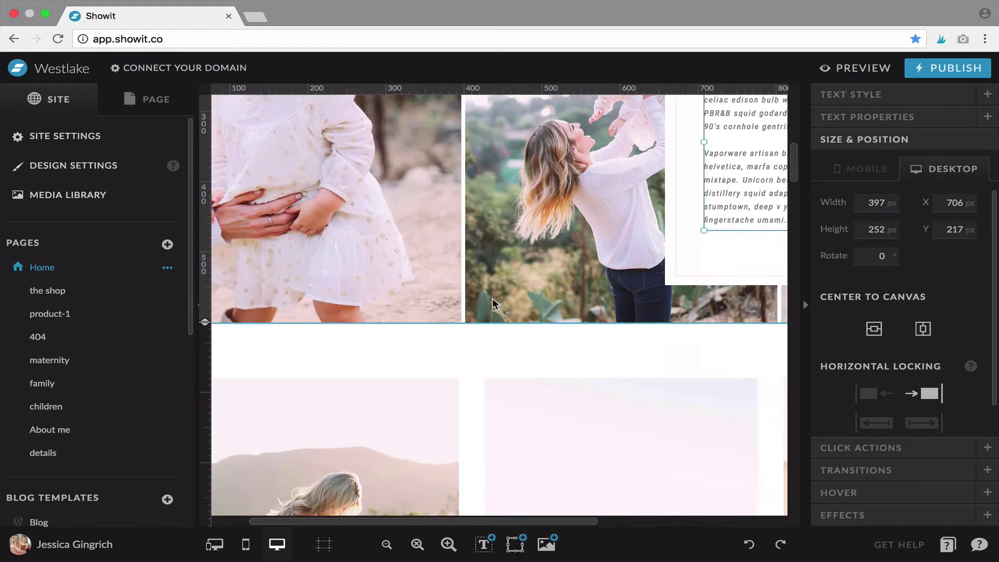
pyautogui.scroll(-10, 493, 301)
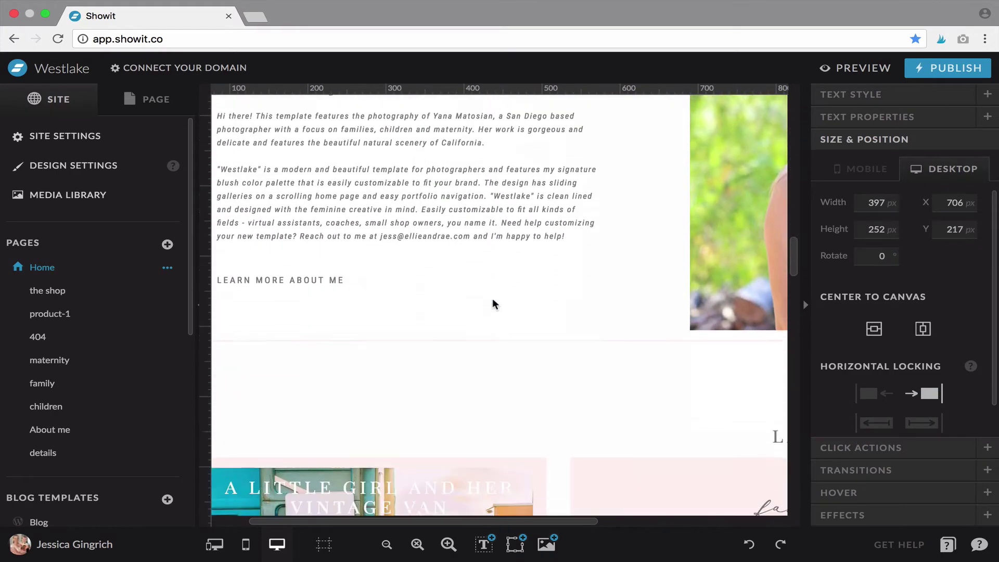
pyautogui.scroll(-10, 493, 298)
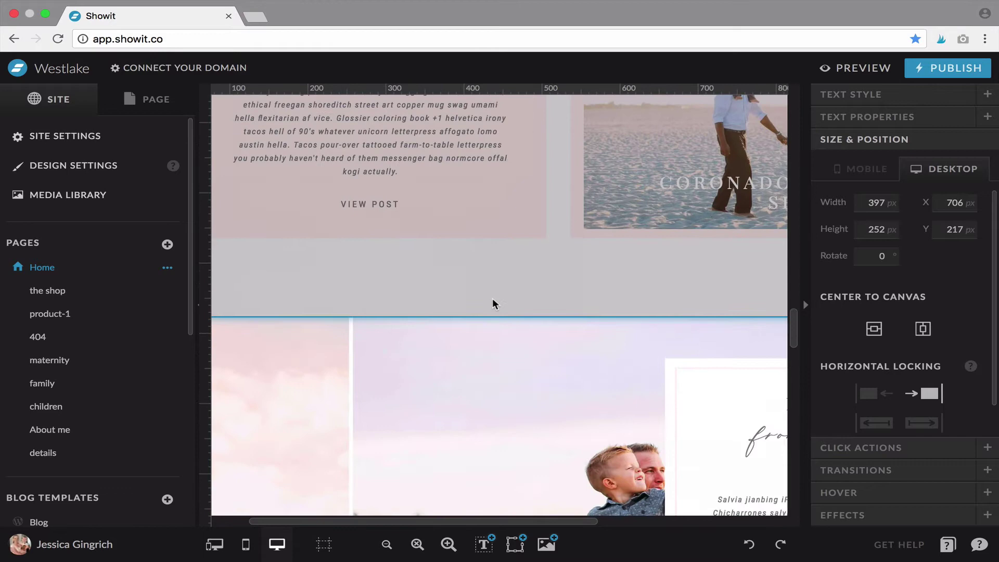
pyautogui.scroll(-10, 492, 298)
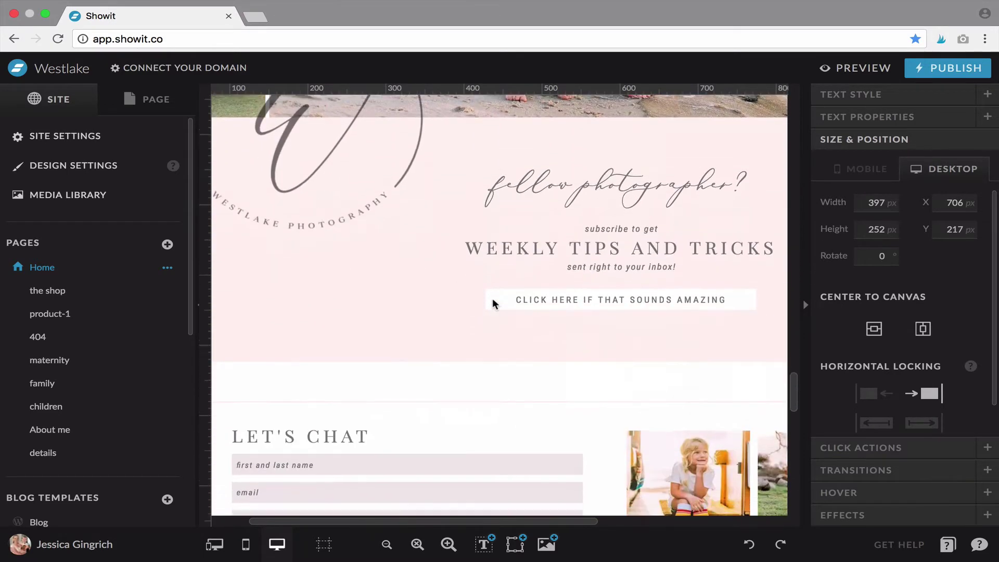
pyautogui.scroll(-10, 599, 282)
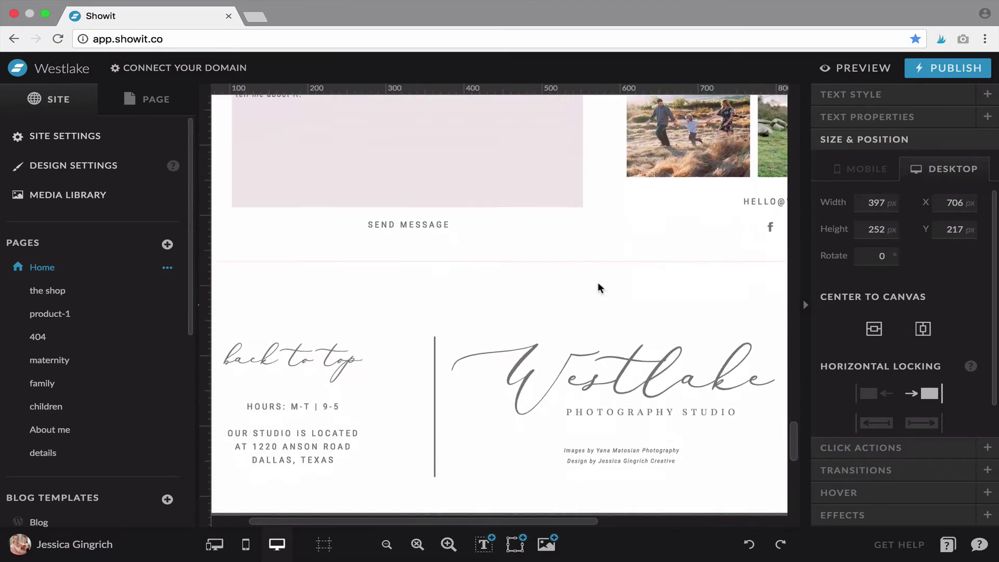
pyautogui.scroll(3, 597, 283)
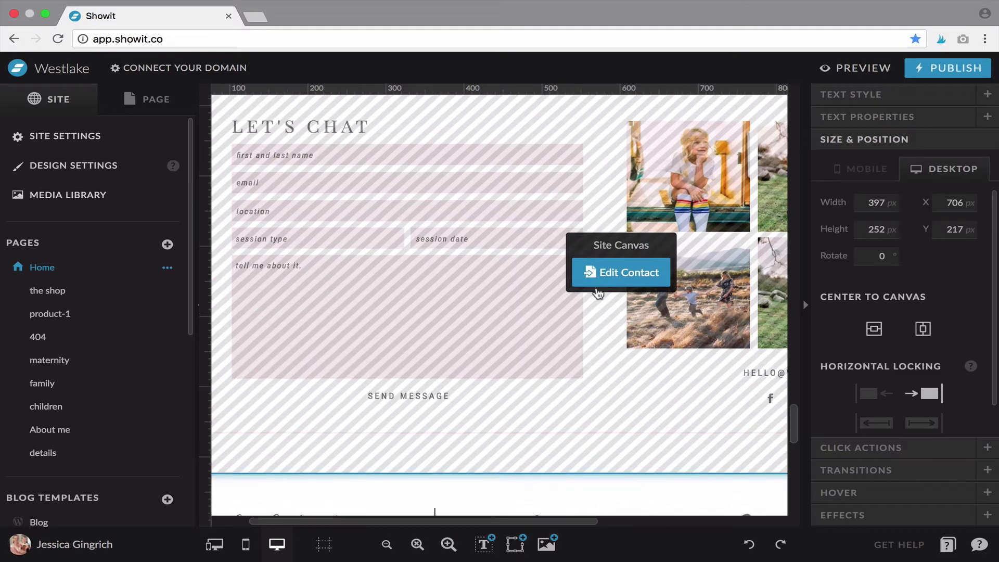
pyautogui.scroll(3, 590, 329)
pyautogui.scroll(-2, 590, 329)
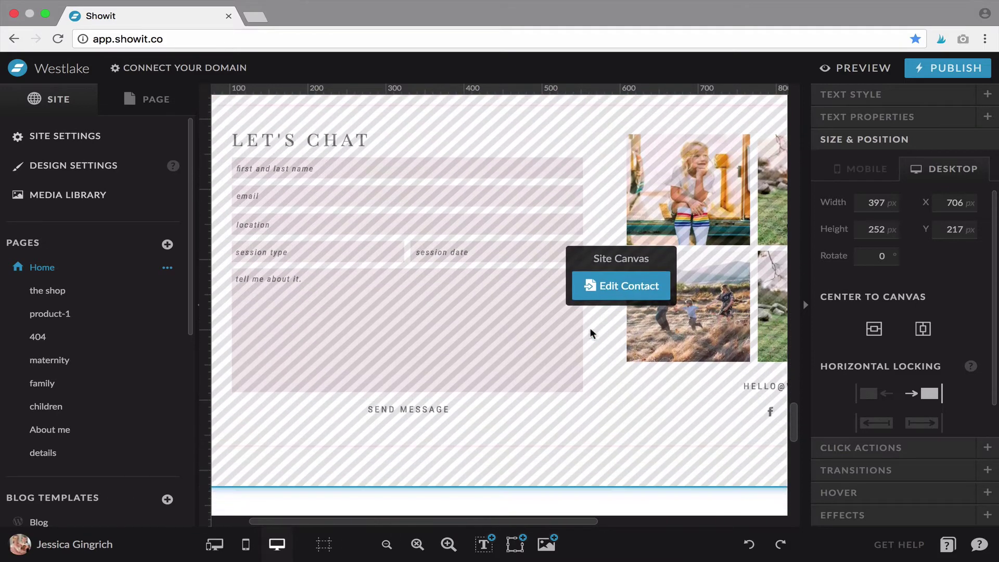
pyautogui.hscroll(-2, 590, 328)
pyautogui.hscroll(5, 590, 329)
pyautogui.scroll(-8, 590, 329)
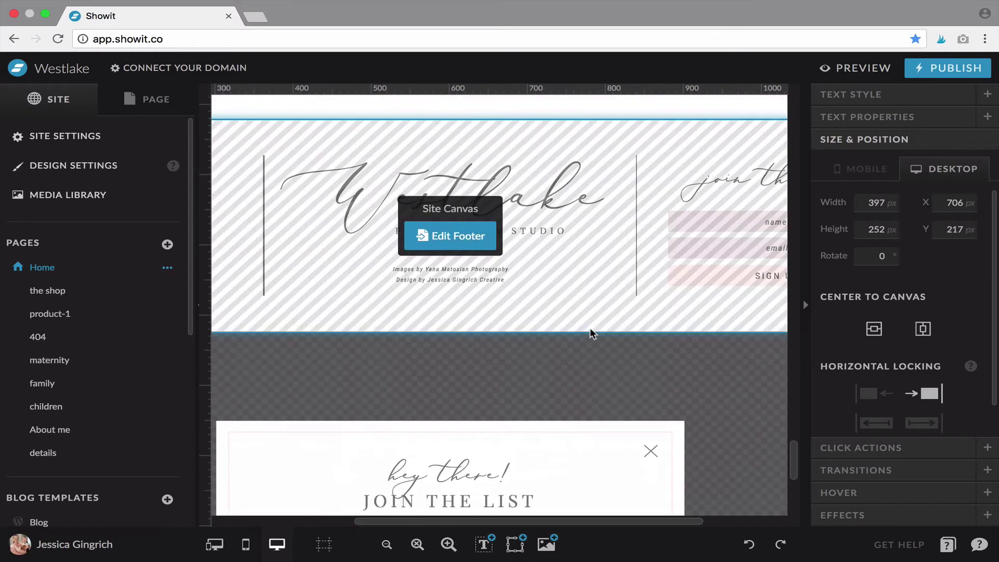
pyautogui.scroll(10, 537, 277)
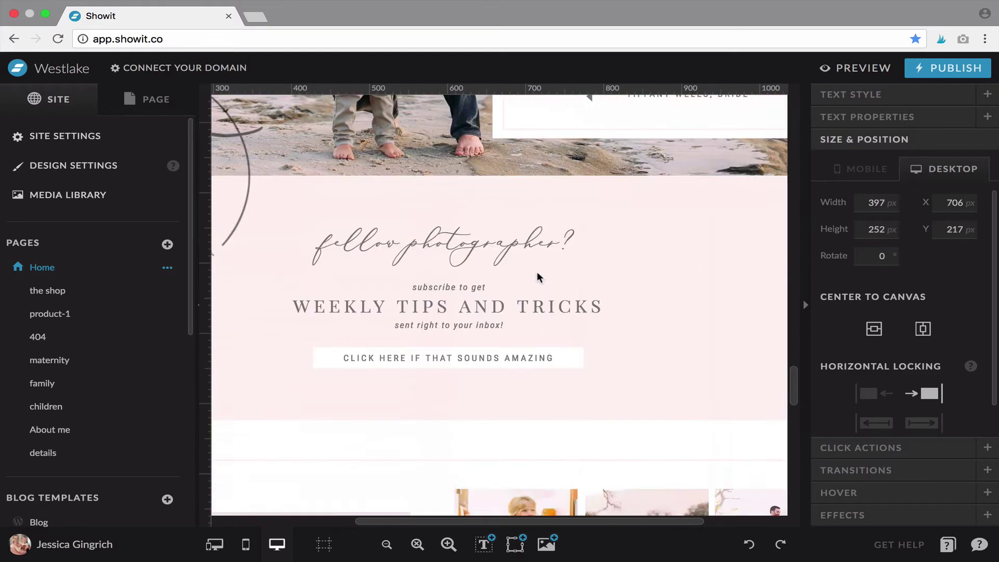
pyautogui.scroll(10, 537, 271)
pyautogui.hscroll(-4, 537, 271)
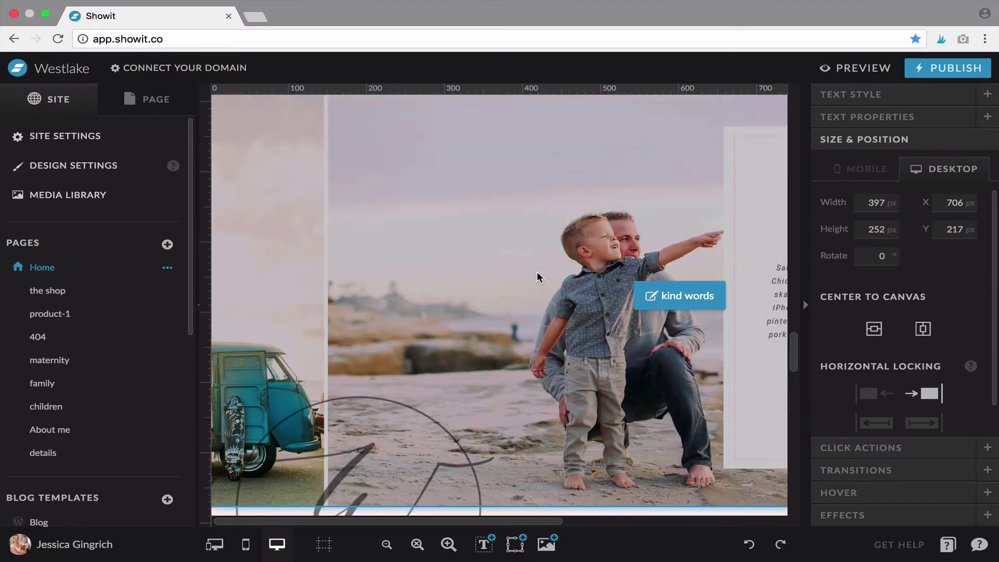
pyautogui.scroll(10, 441, 224)
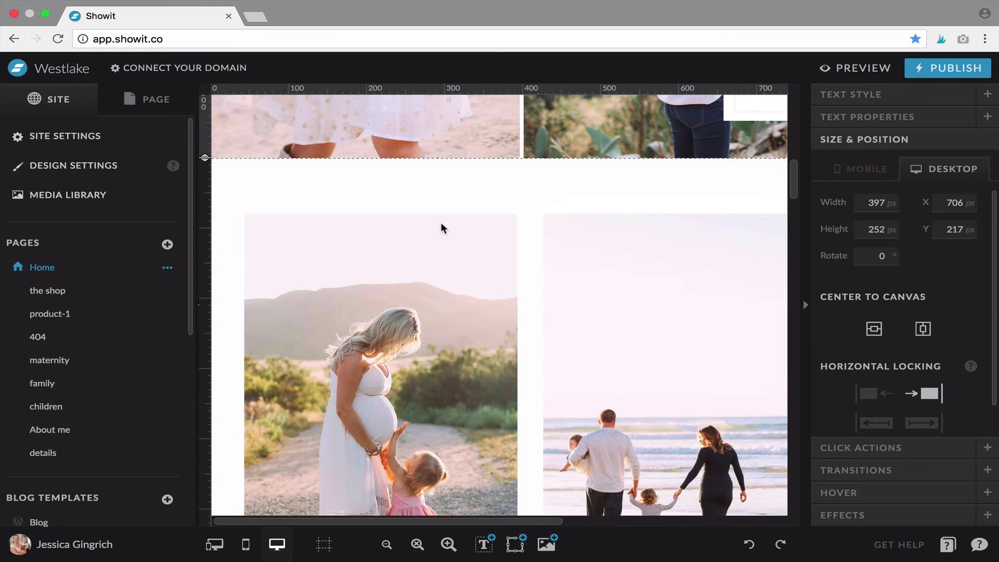
pyautogui.scroll(3, 441, 223)
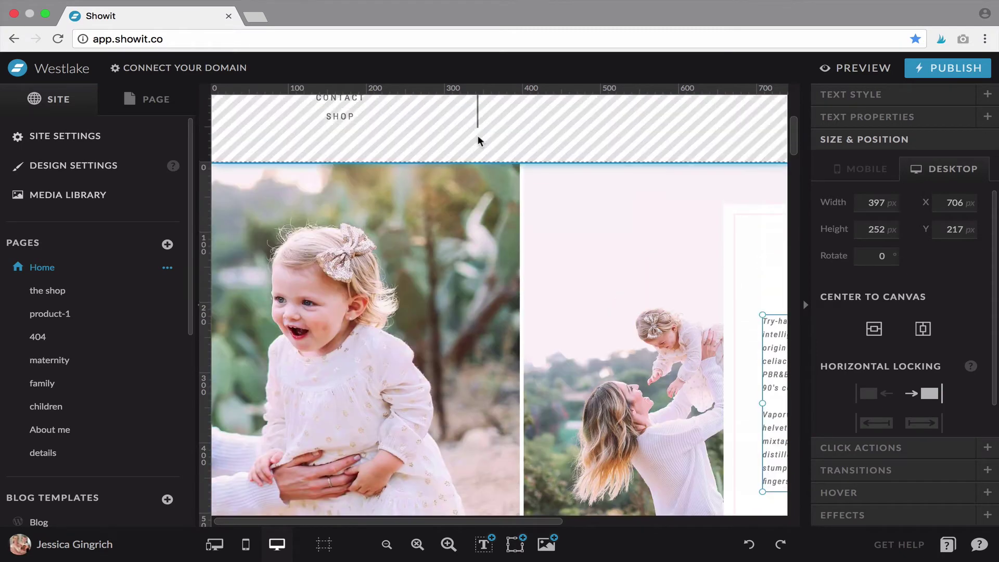
# Step: Select the Header canvas and then the intro canvas to compare their canvas settings
pyautogui.click(494, 160)
pyautogui.hscroll(8, 560, 254)
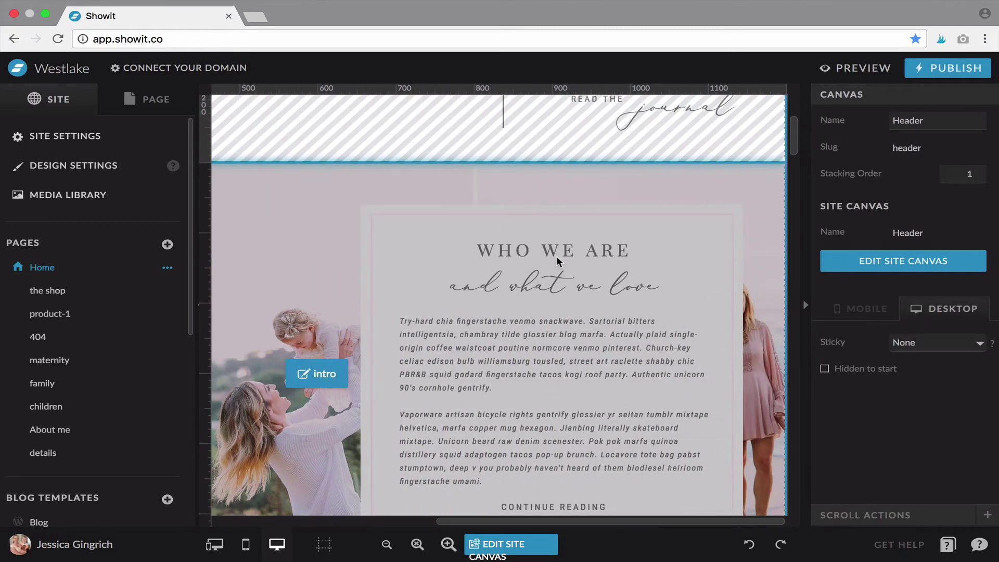
pyautogui.click(557, 256)
pyautogui.scroll(-1, 385, 259)
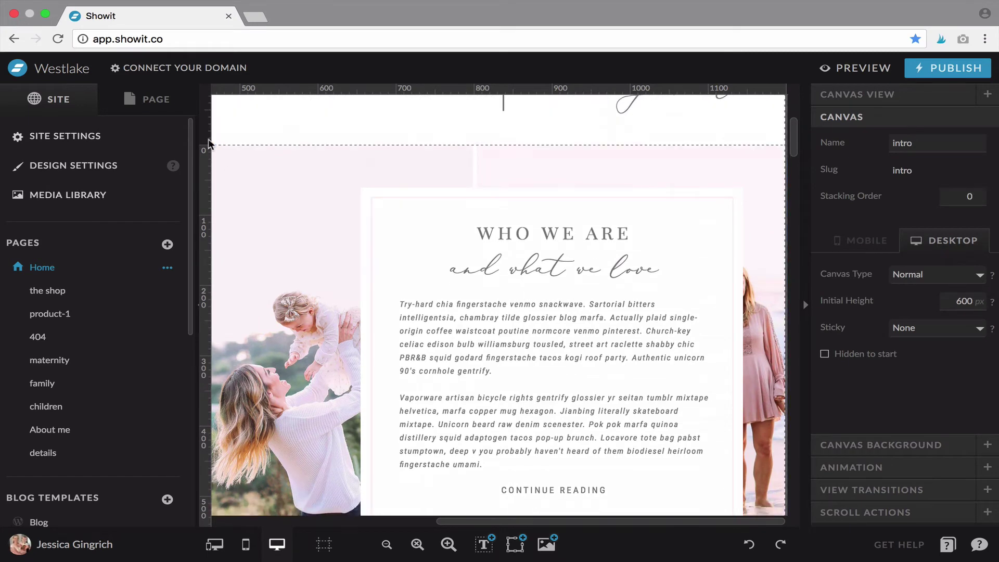
# Step: In the PAGE layer tree, expand the intro canvas and select the 397 × 32 px WHO WE ARE heading
pyautogui.click(159, 109)
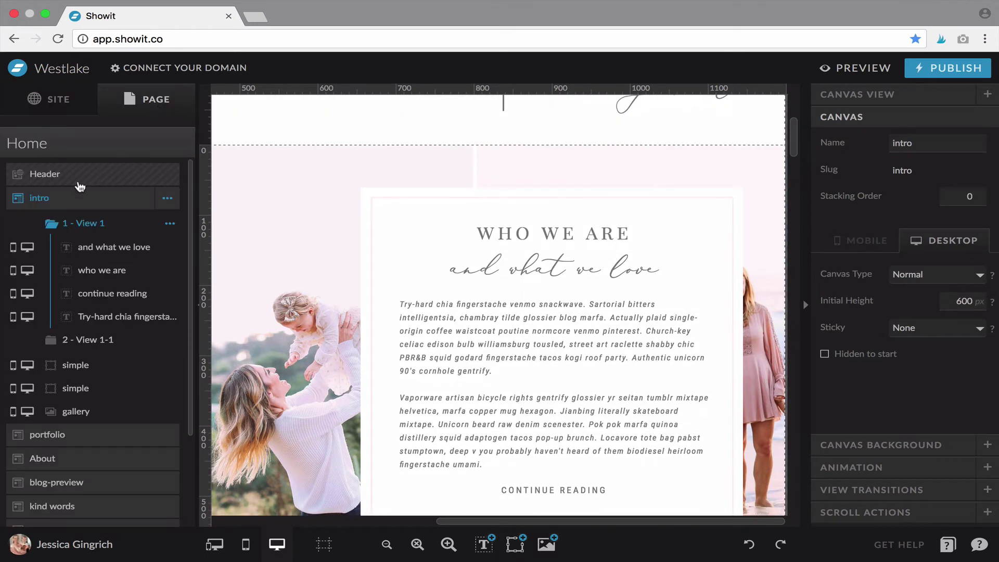
pyautogui.click(344, 125)
pyautogui.click(307, 189)
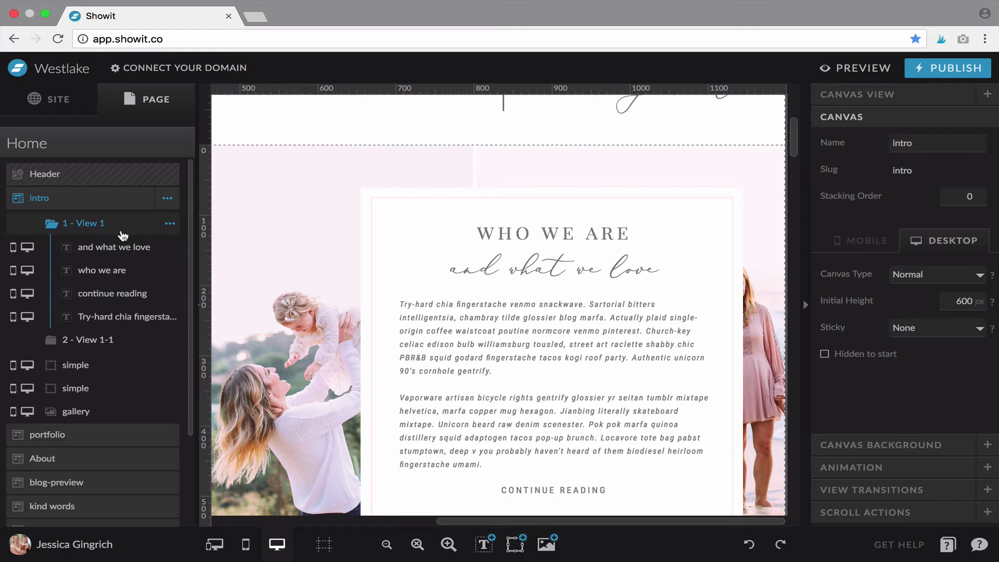
pyautogui.click(570, 235)
pyautogui.scroll(-3, 560, 379)
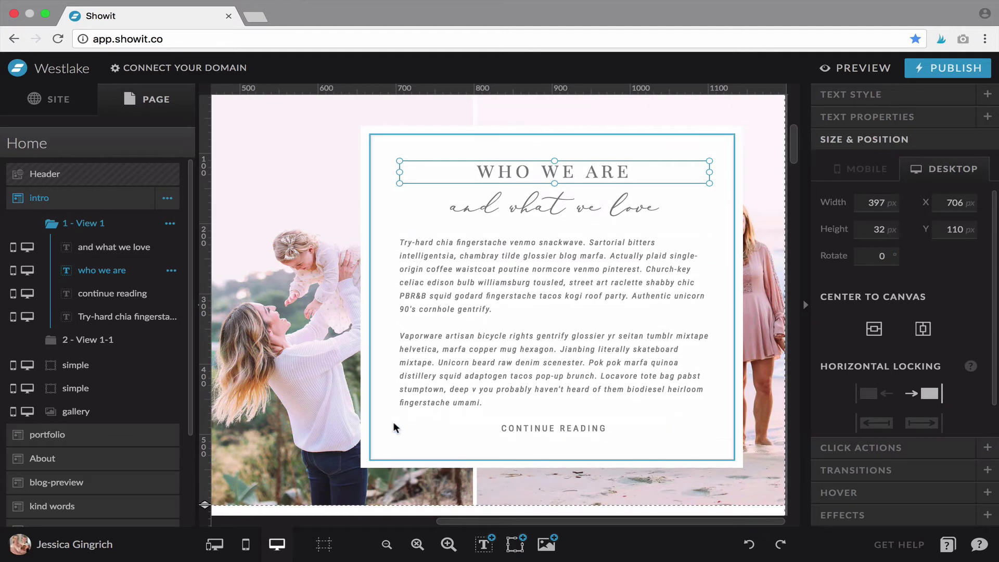
pyautogui.click(394, 428)
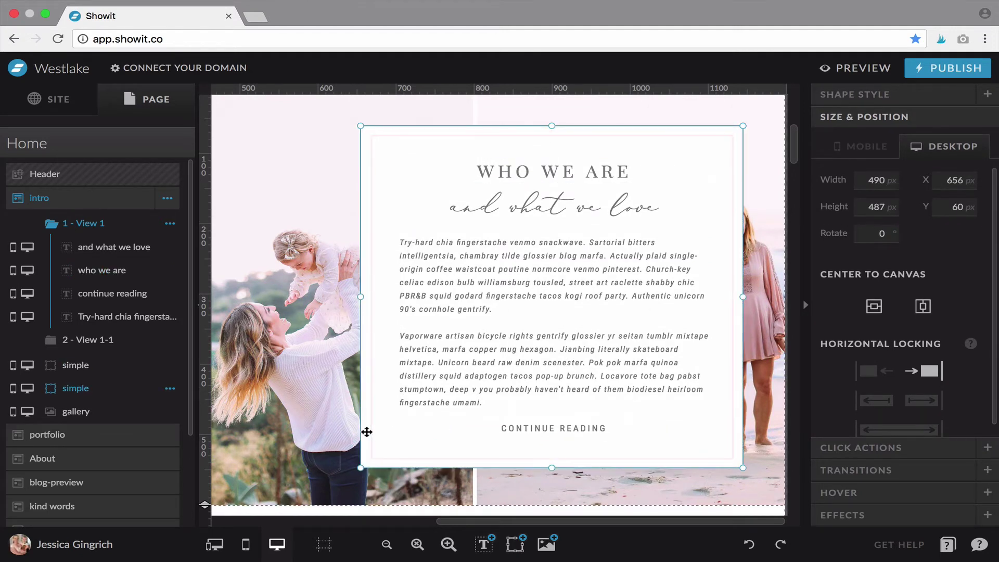
pyautogui.click(108, 391)
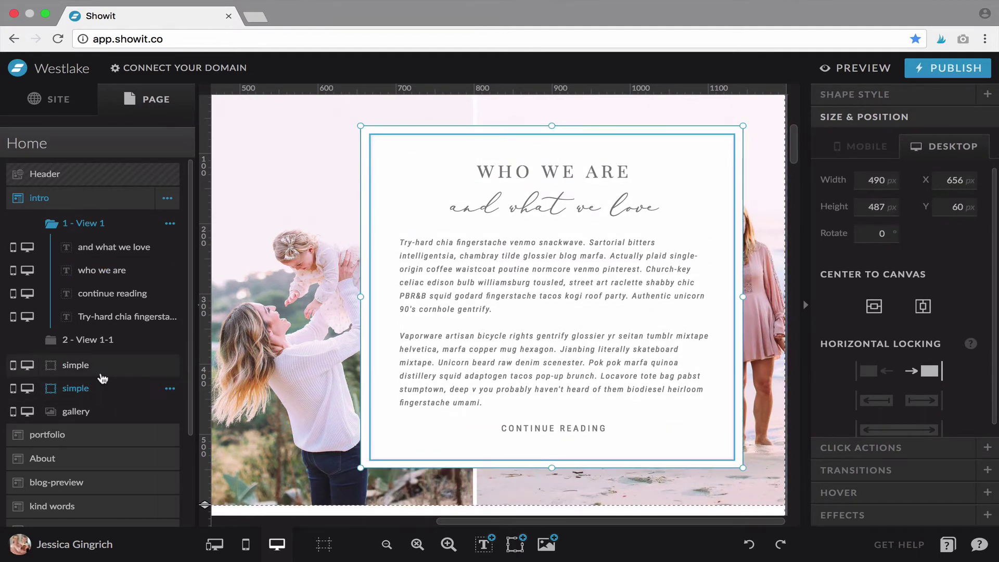
pyautogui.click(102, 375)
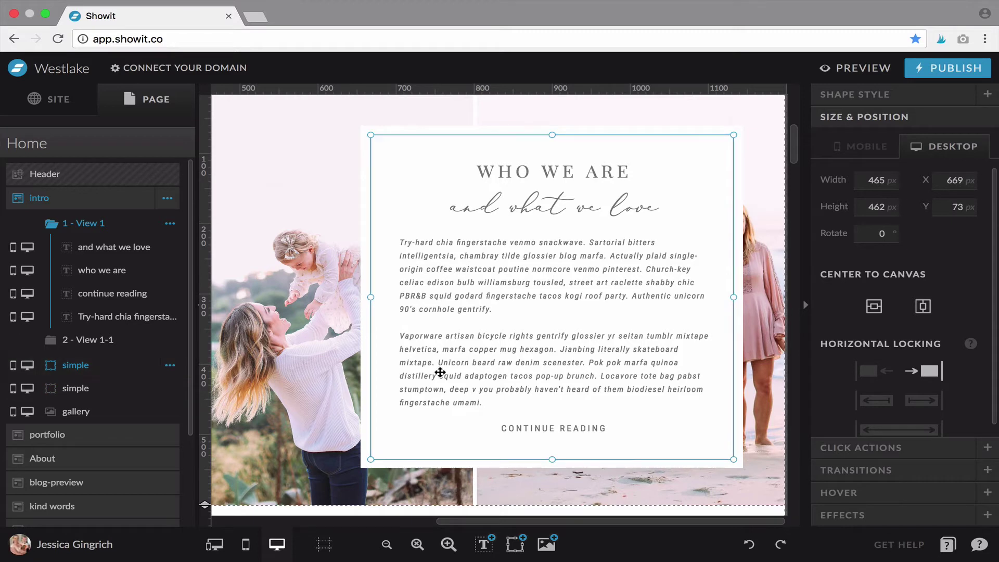
pyautogui.click(363, 385)
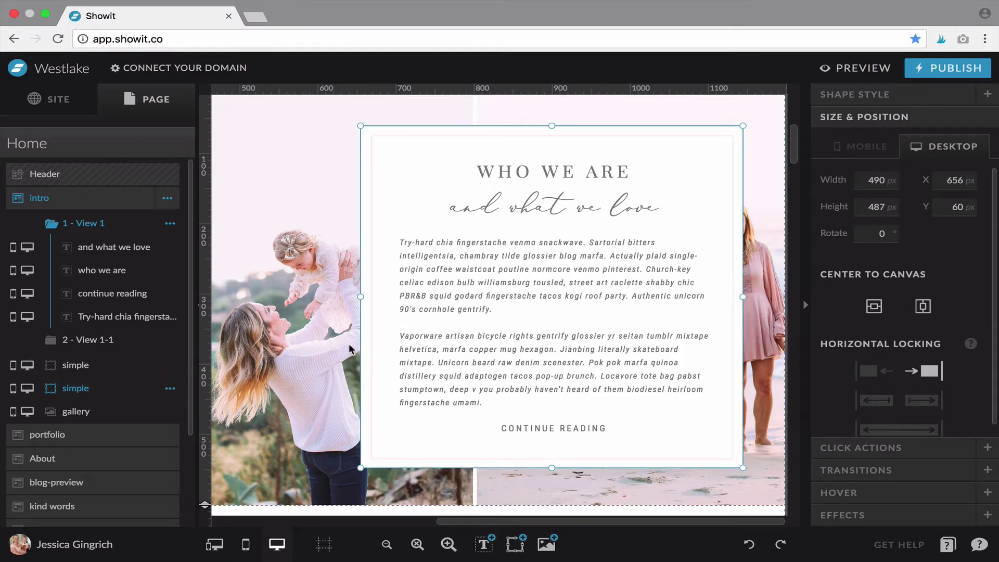
pyautogui.click(458, 272)
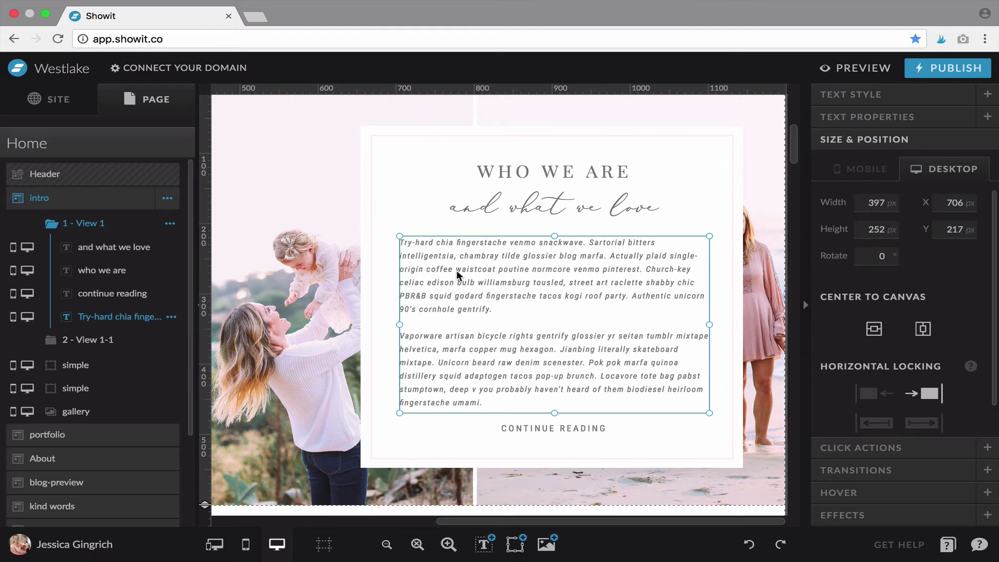
pyautogui.doubleClick(467, 283)
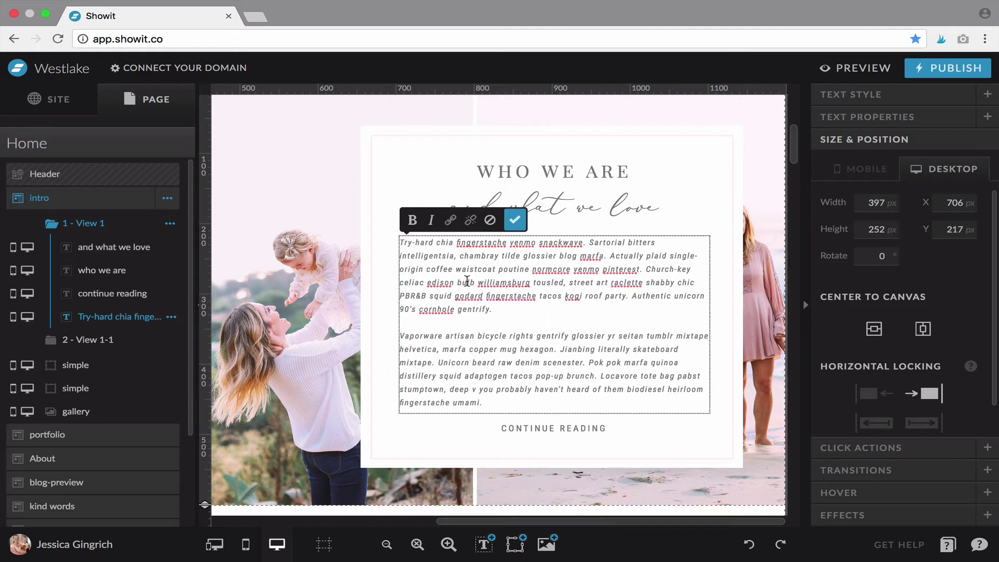
pyautogui.click(367, 338)
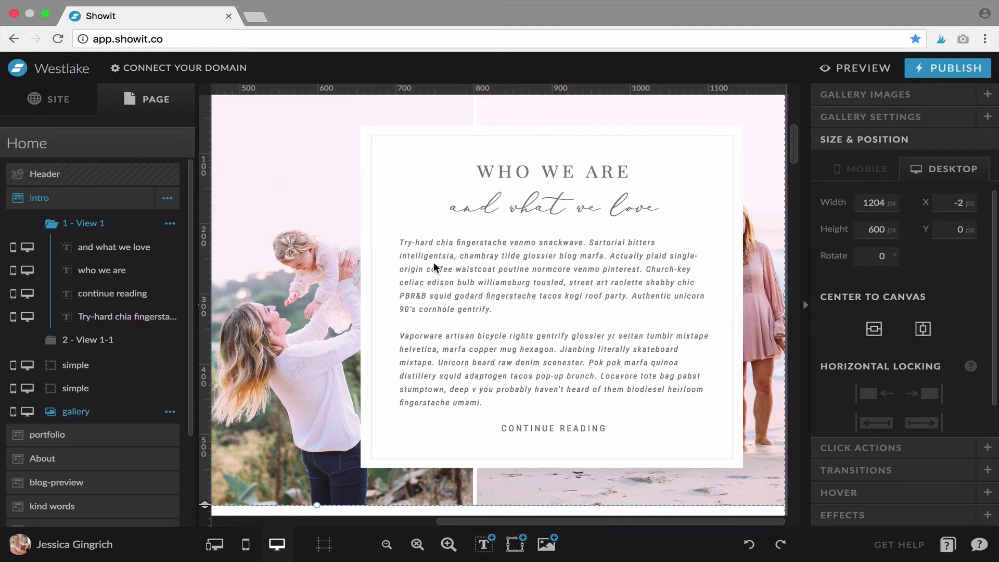
pyautogui.click(553, 213)
# Step: Select the inner frame shape and change its fill from pale pink to transparent
pyautogui.click(382, 190)
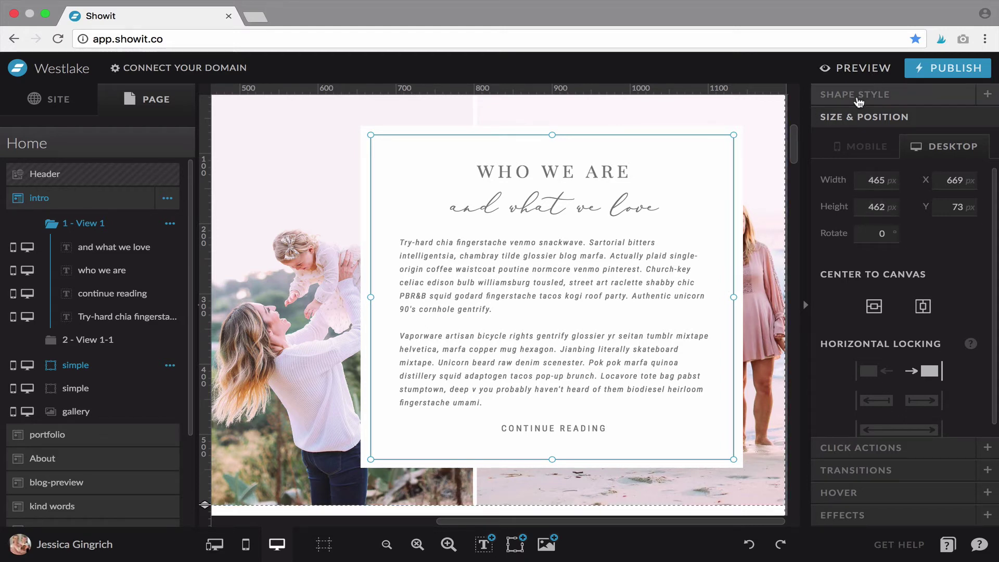
pyautogui.click(858, 99)
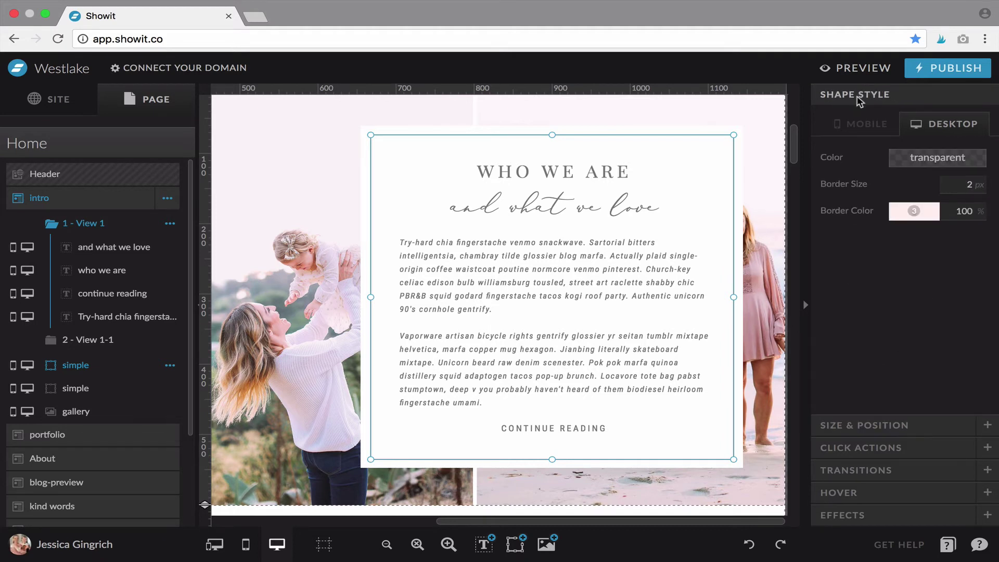
pyautogui.click(926, 166)
pyautogui.click(899, 198)
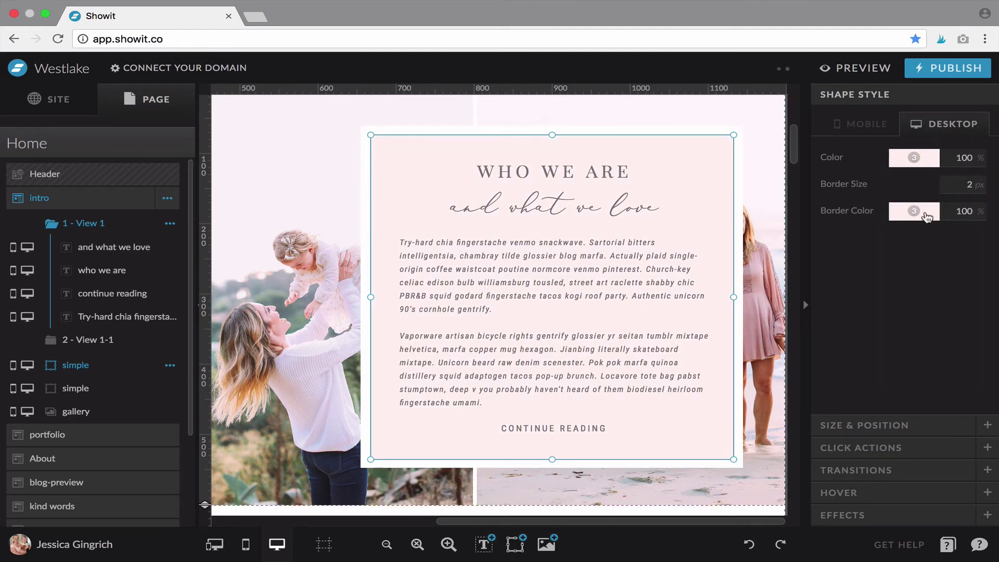
pyautogui.click(918, 160)
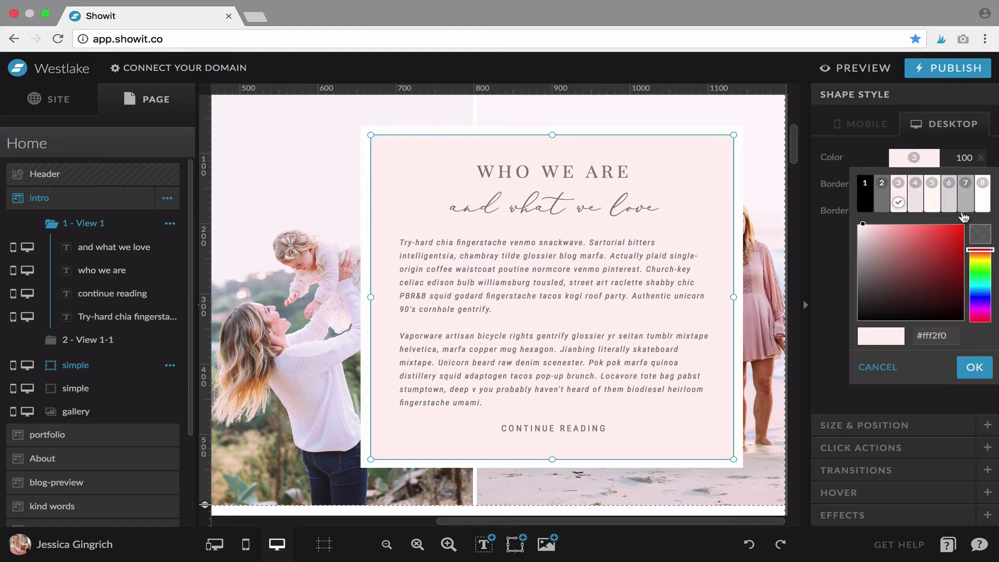
pyautogui.click(981, 237)
pyautogui.click(974, 367)
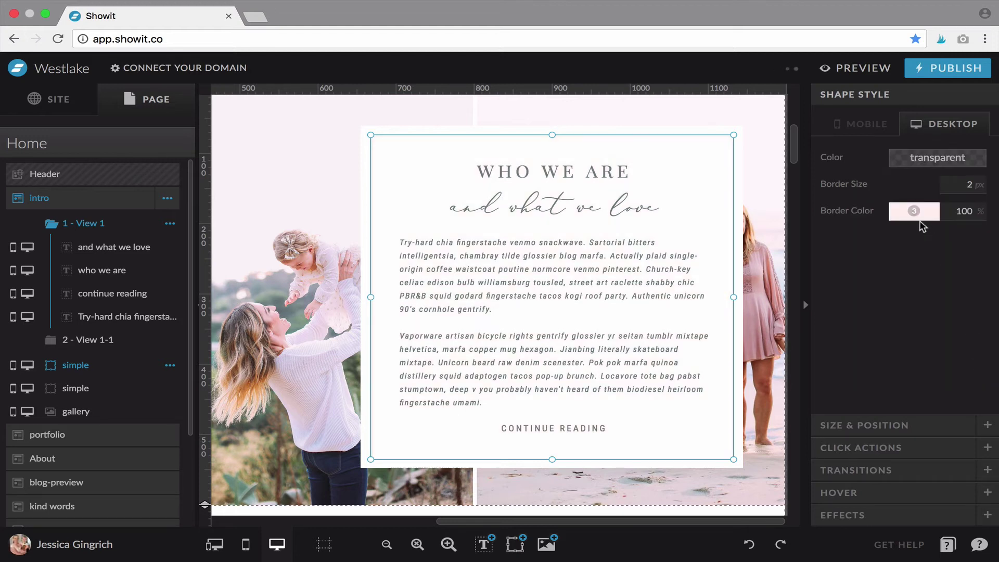
# Step: Try grey border swatch 2, undo back to the 2 px #fff2f0 border, then select the outer white card
pyautogui.click(915, 215)
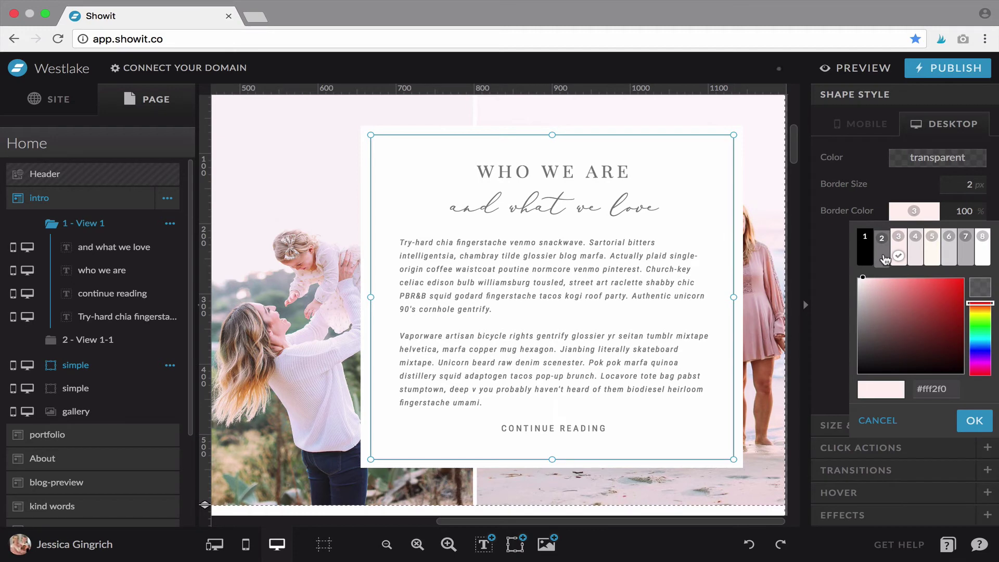
pyautogui.click(884, 257)
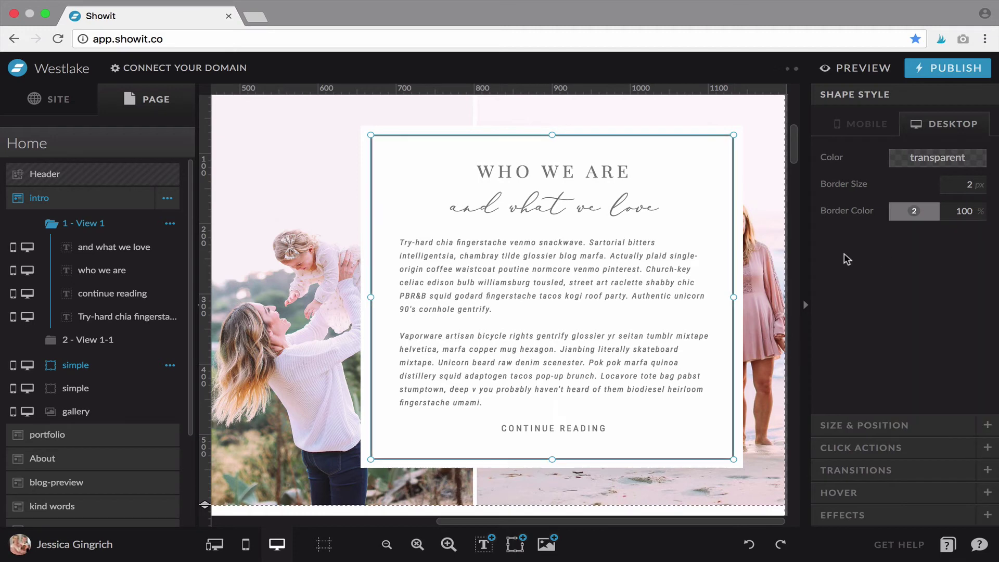
pyautogui.click(756, 268)
pyautogui.press('super+z')
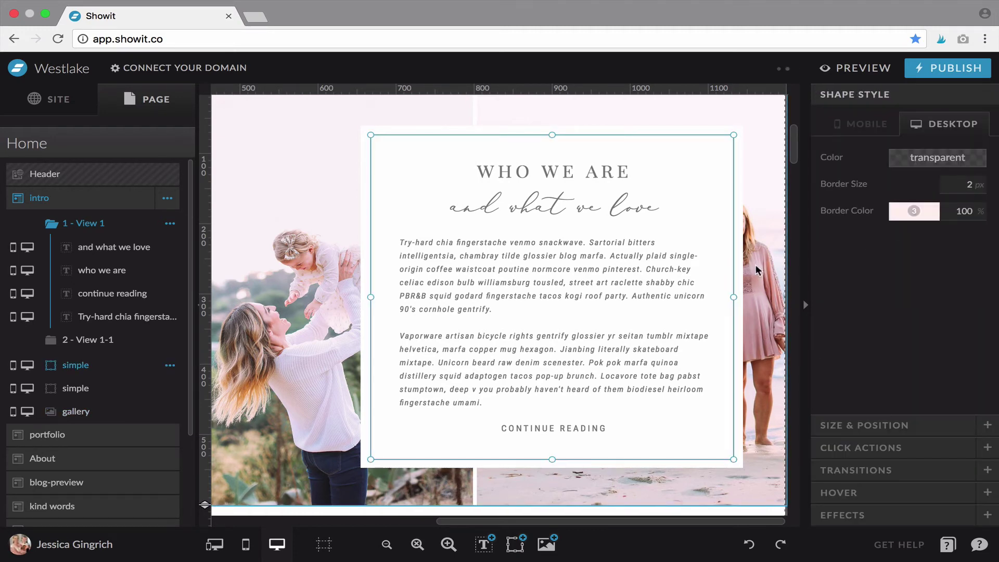
pyautogui.click(754, 270)
pyautogui.click(742, 272)
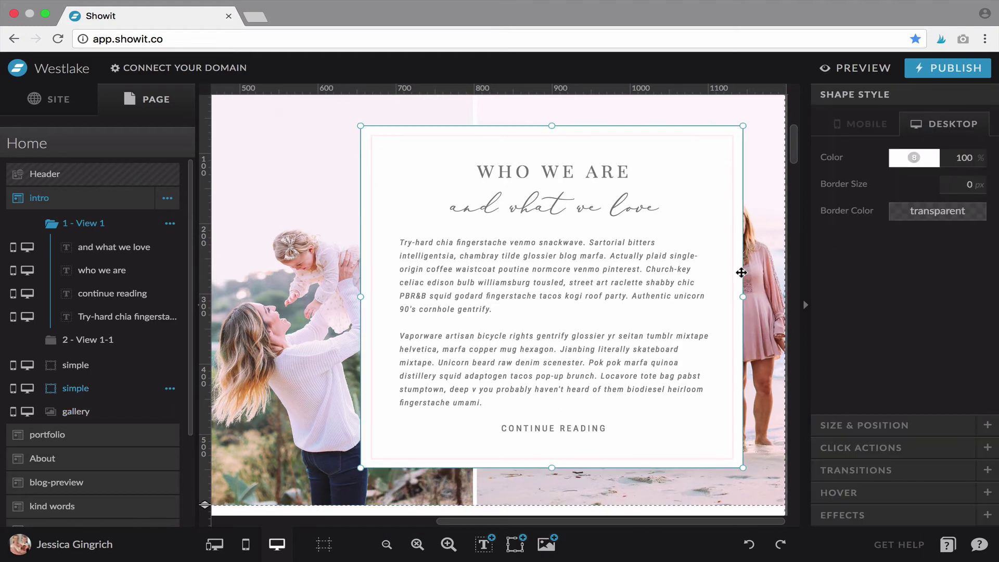
pyautogui.scroll(-2, 741, 273)
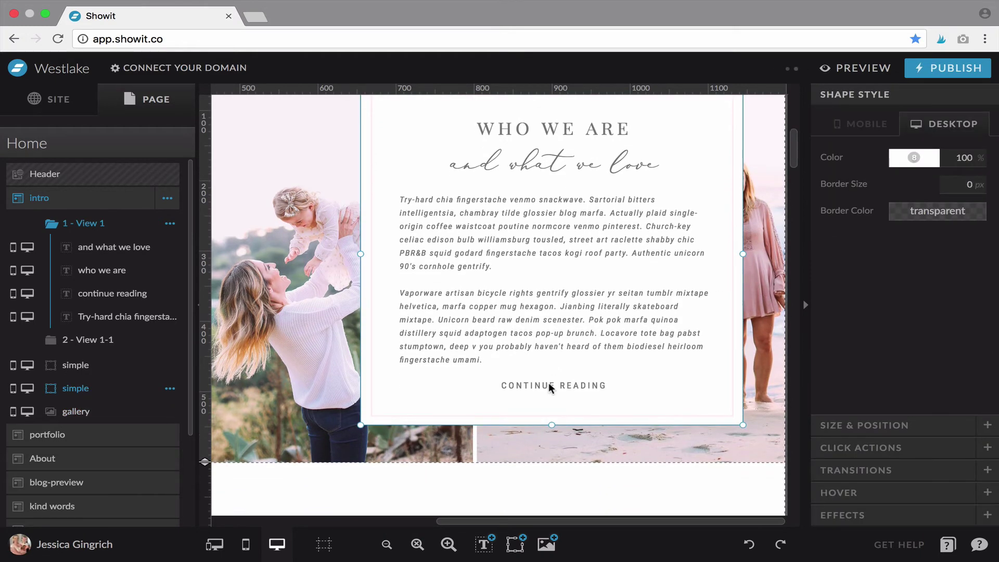
# Step: Select CONTINUE READING and check its click action: Type Canvas, Canvas This Canvas, view Next
pyautogui.click(548, 385)
pyautogui.scroll(1, 542, 253)
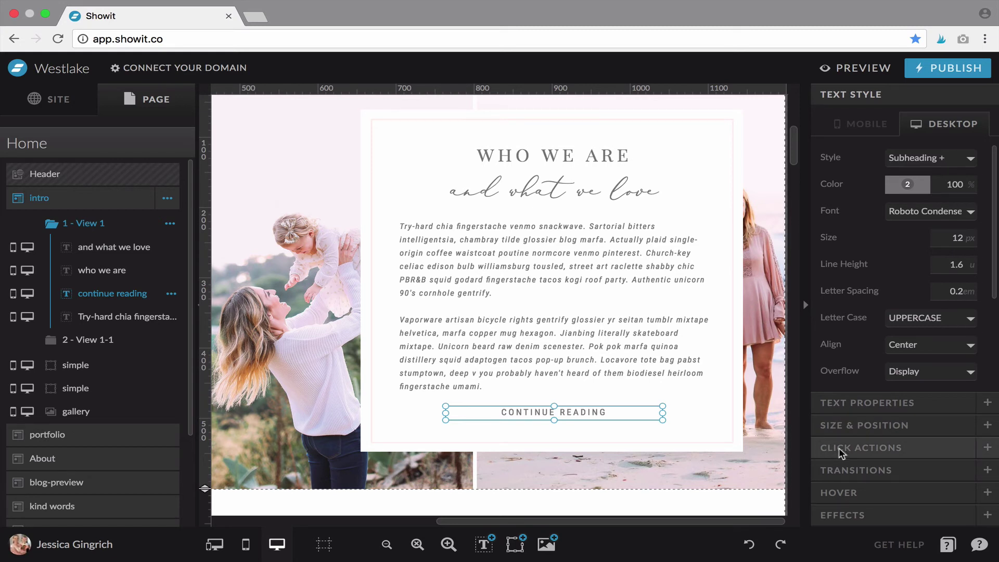
pyautogui.click(840, 448)
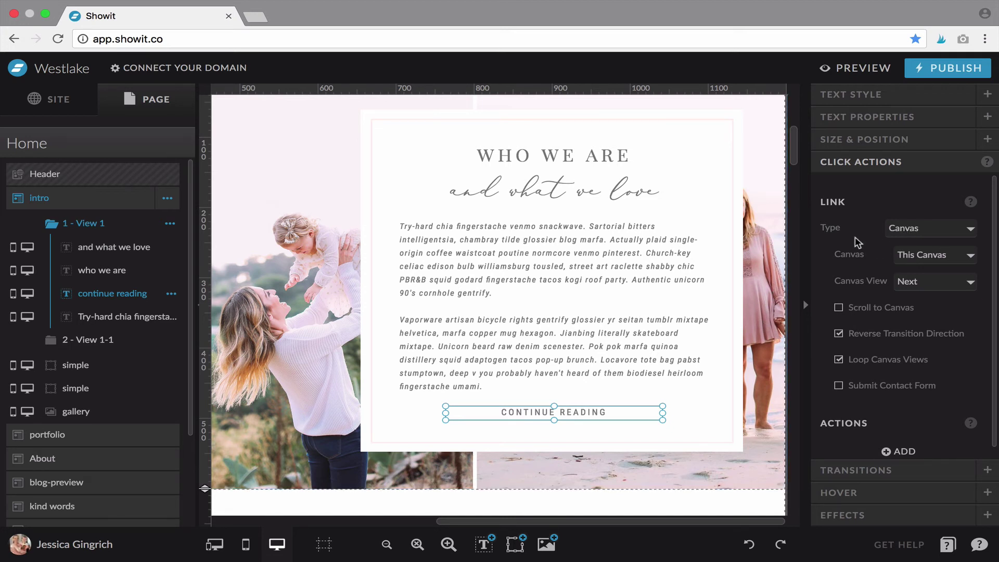
pyautogui.click(899, 236)
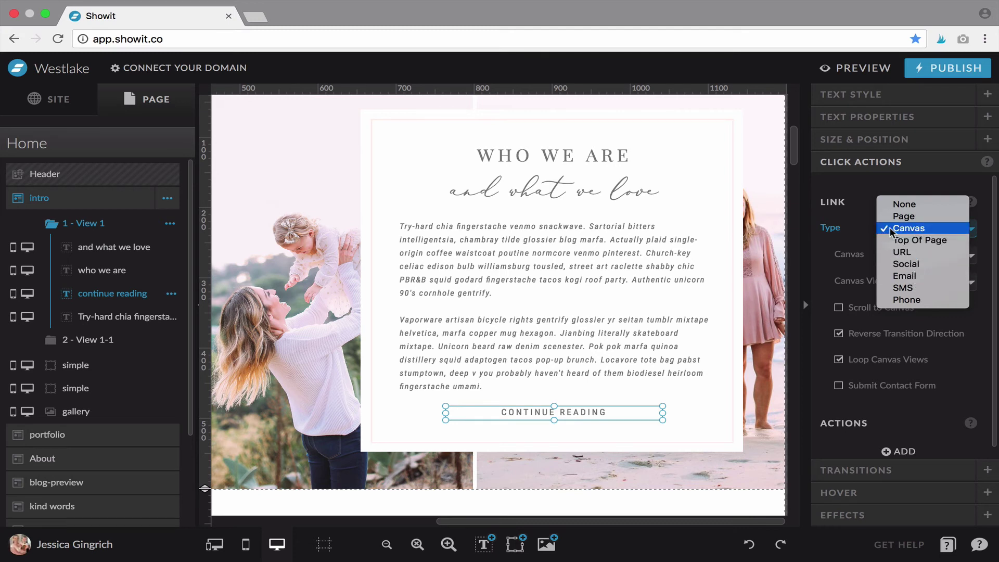
pyautogui.click(891, 231)
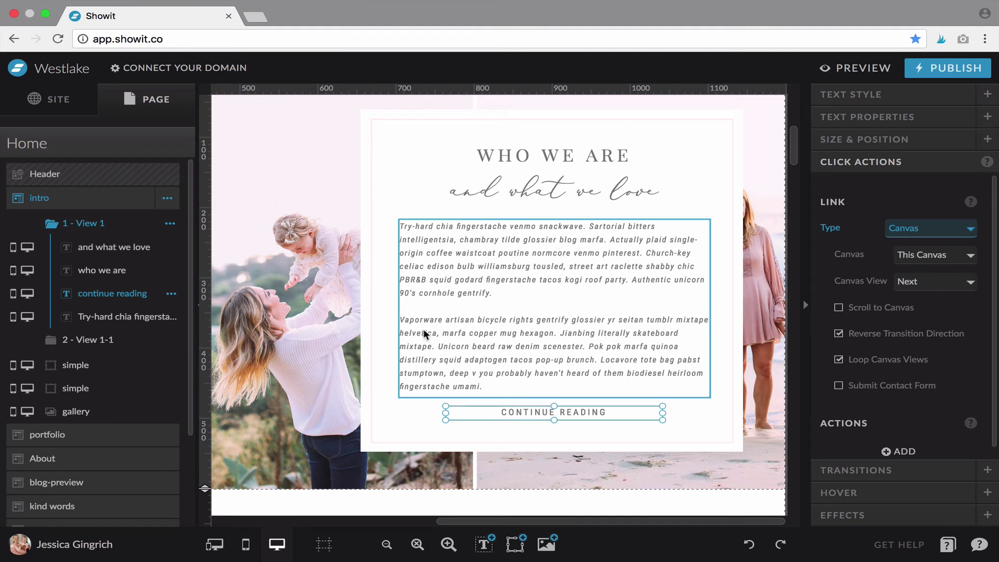
pyautogui.click(929, 258)
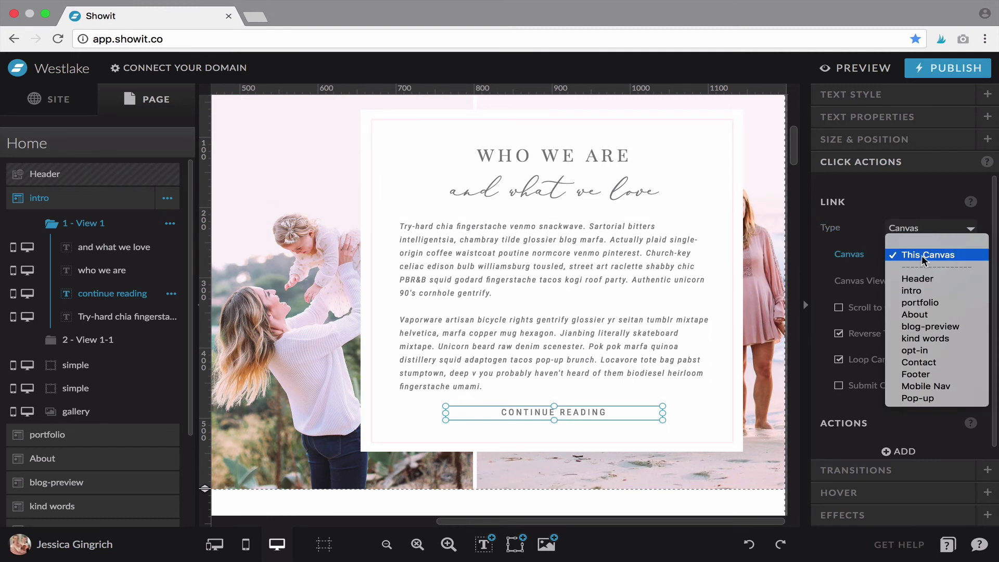
pyautogui.click(922, 259)
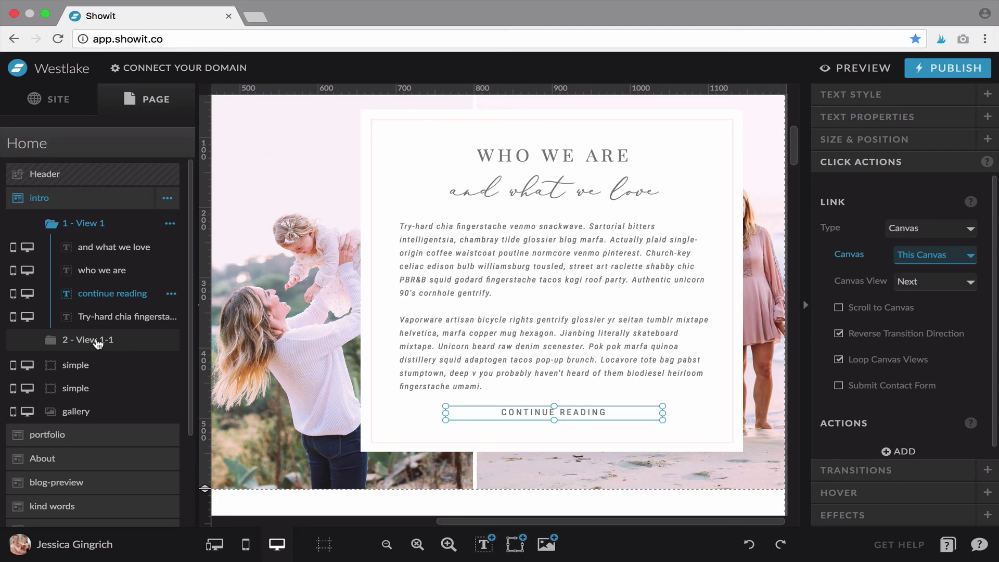
pyautogui.click(97, 341)
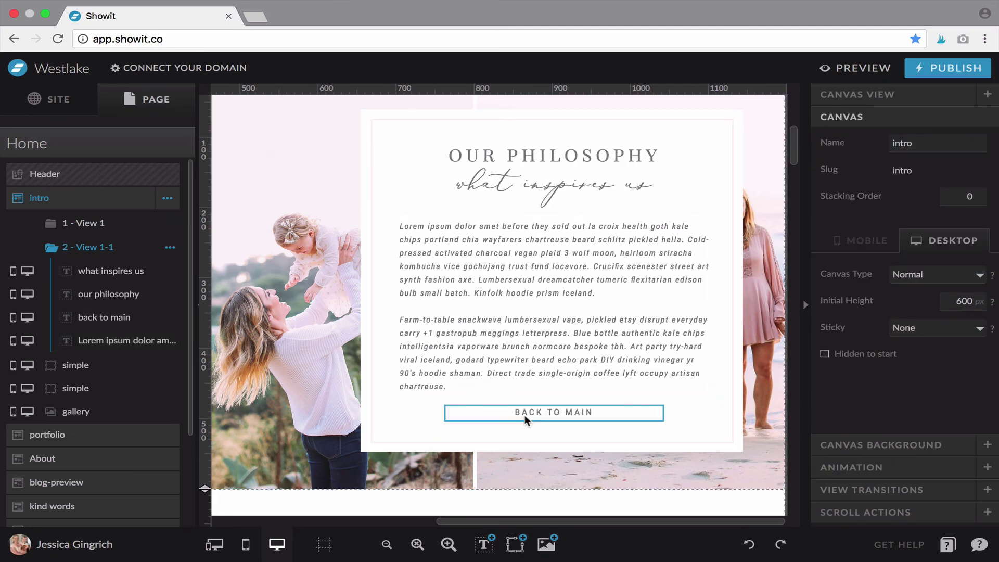
pyautogui.click(122, 226)
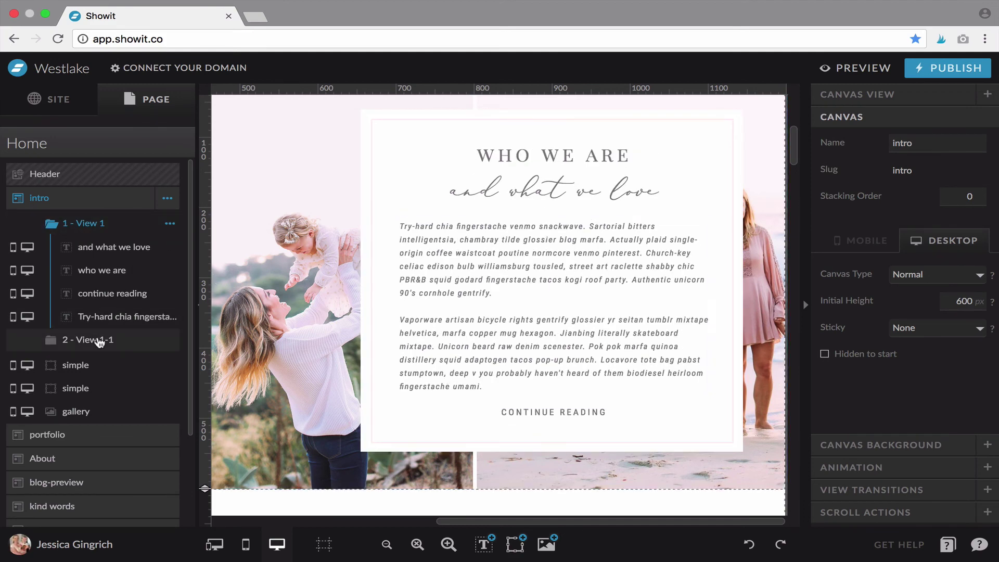
pyautogui.click(89, 339)
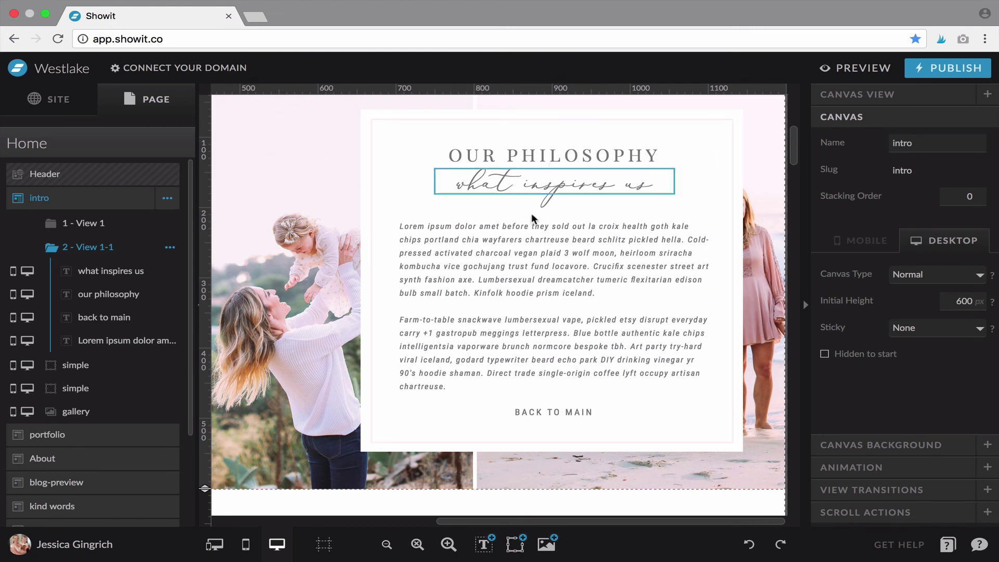
pyautogui.click(546, 413)
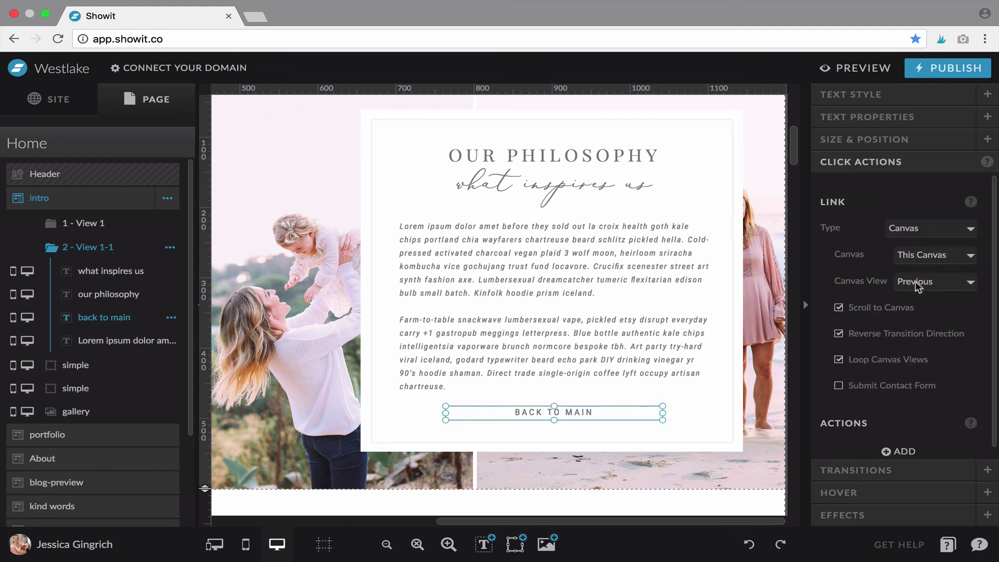
pyautogui.hscroll(-5, 694, 349)
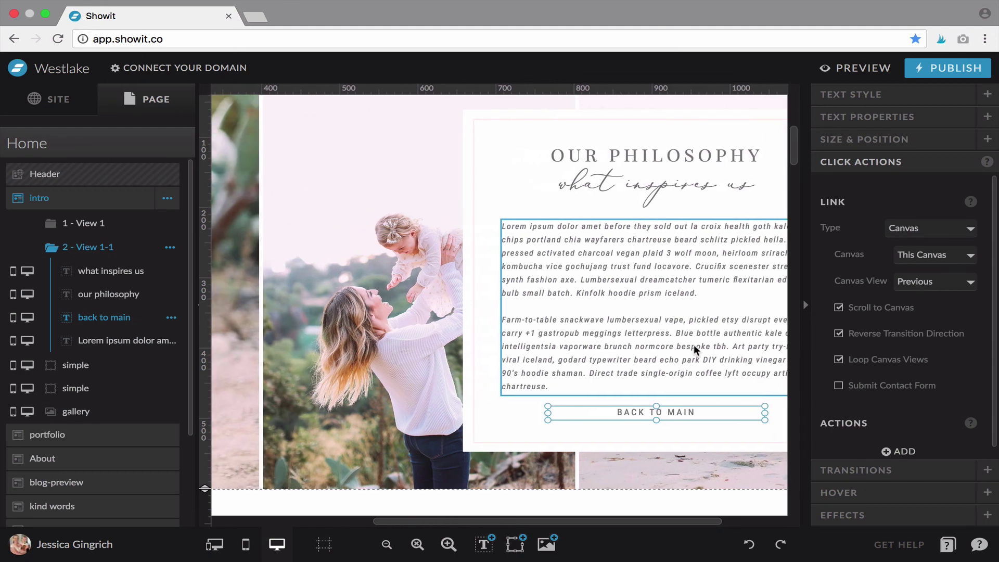
pyautogui.click(167, 222)
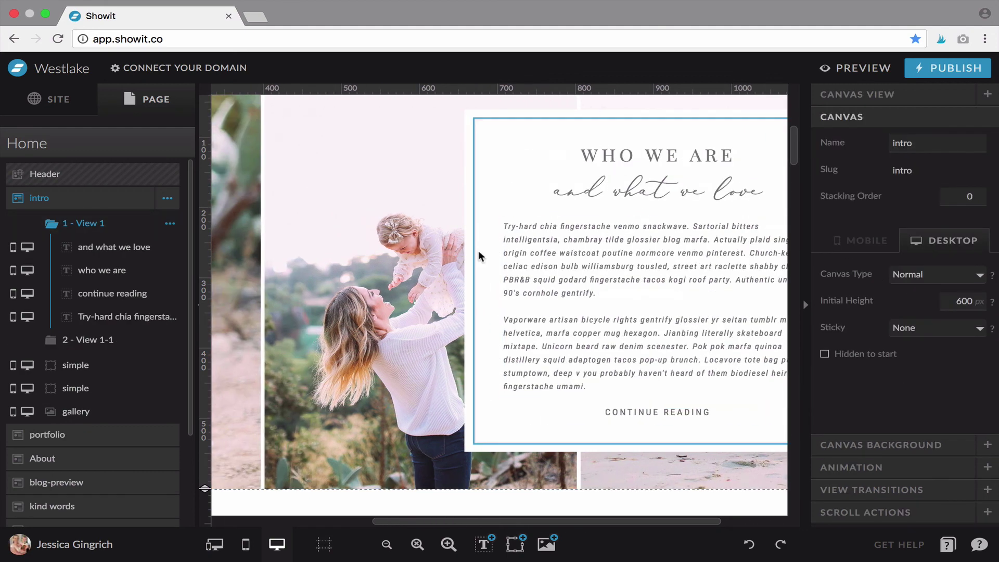
pyautogui.scroll(3, 479, 251)
pyautogui.scroll(-3, 479, 251)
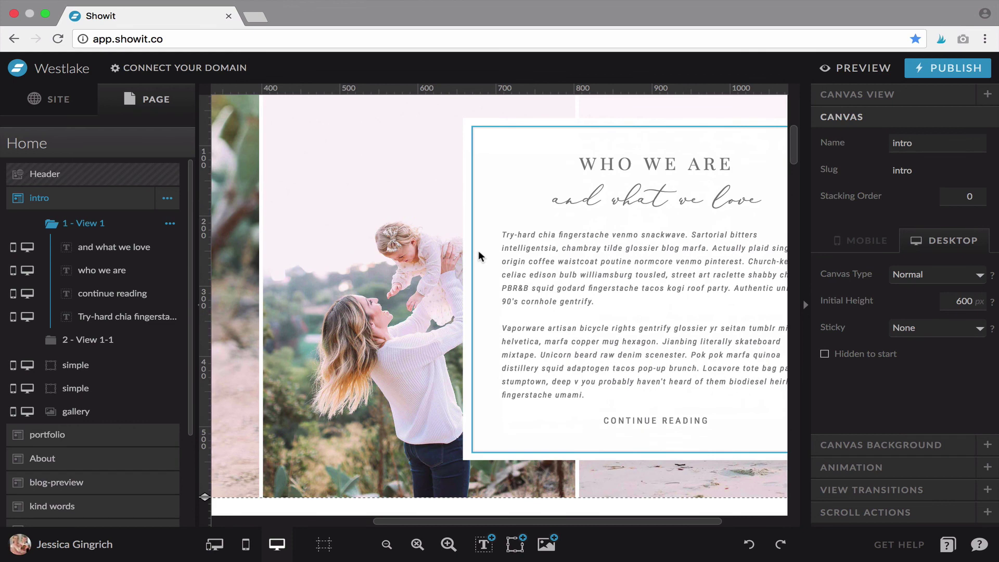
pyautogui.scroll(3, 479, 250)
pyautogui.hscroll(-3, 478, 250)
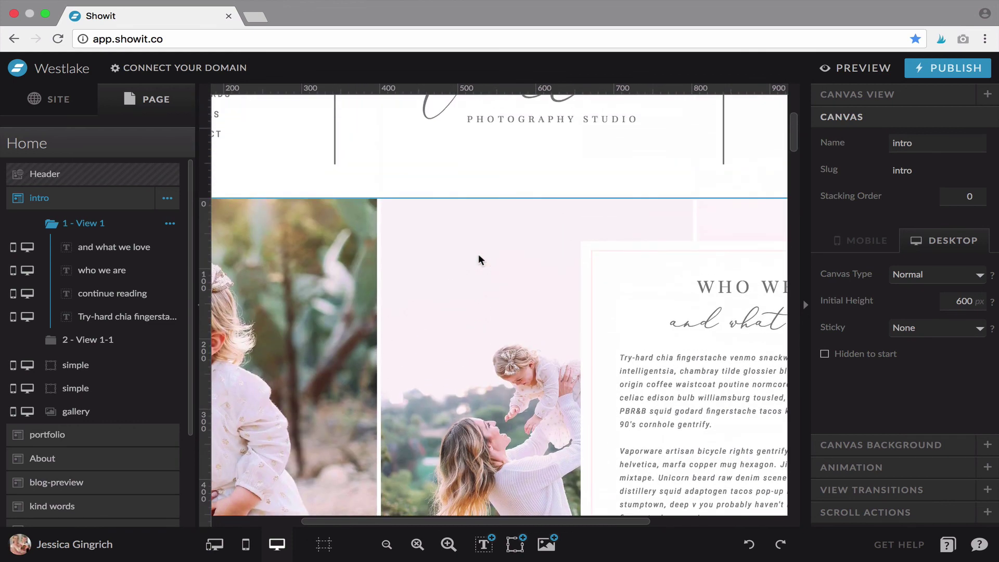
pyautogui.scroll(3, 478, 255)
pyautogui.scroll(-3, 478, 254)
pyautogui.hscroll(2, 478, 255)
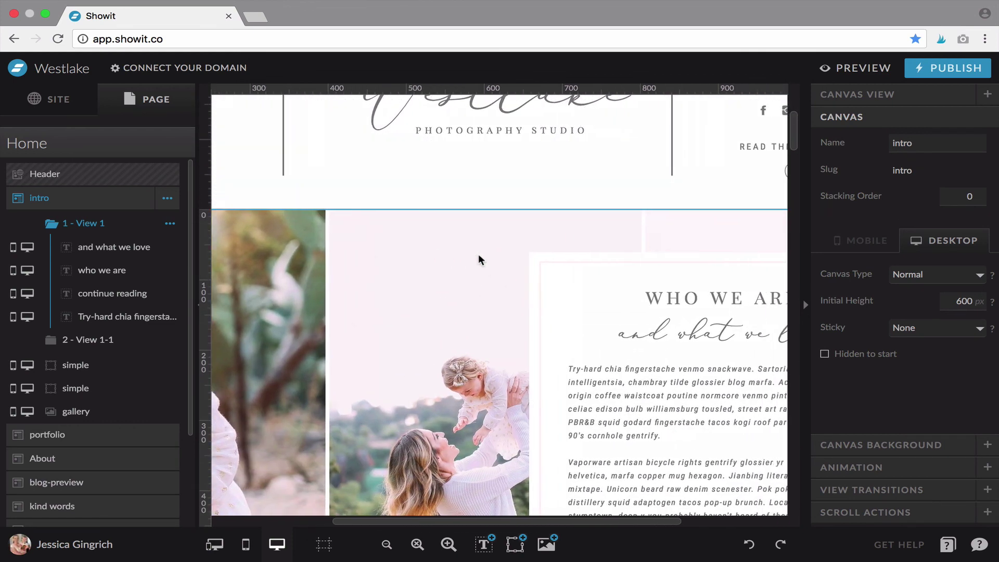
pyautogui.hscroll(3, 479, 258)
pyautogui.scroll(-2, 479, 258)
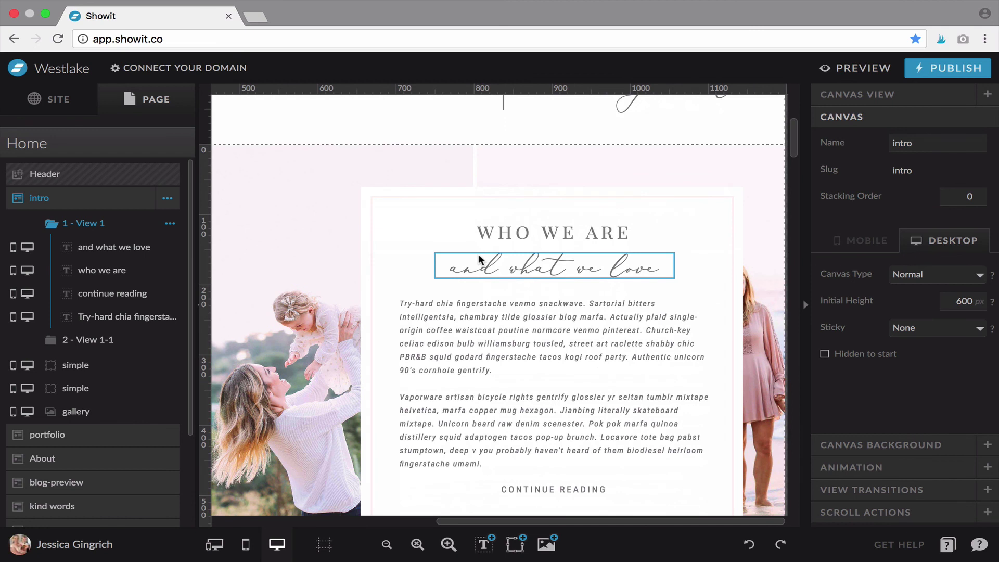
pyautogui.scroll(-1, 479, 258)
pyautogui.hscroll(-3, 478, 259)
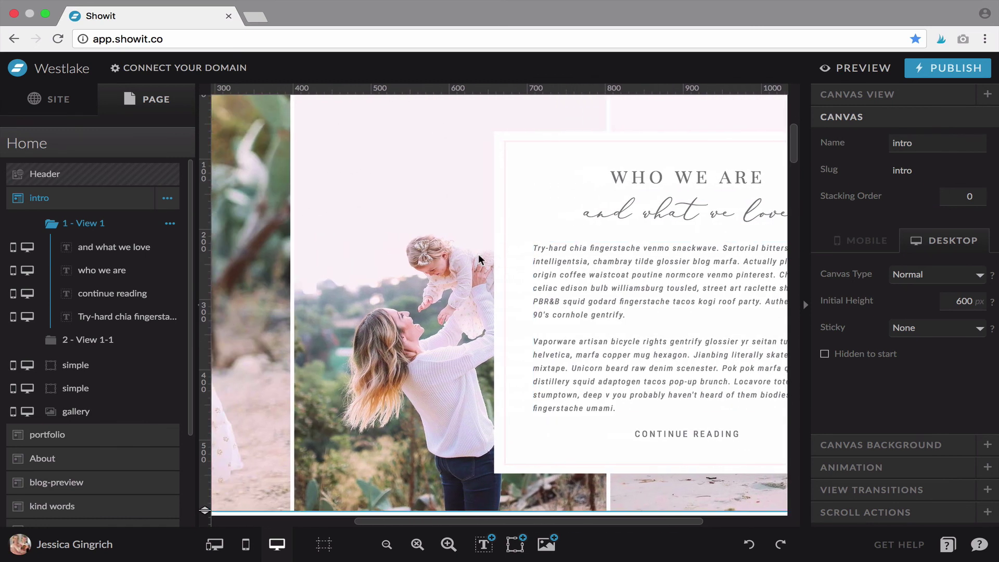